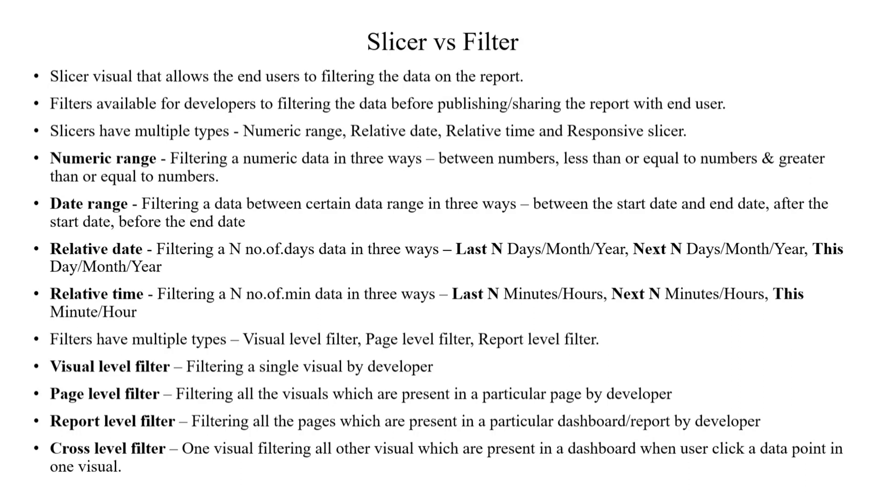
- Switch to the Charts report in Power BI Desktop and expand the Visualizations pane
{"action": "key", "text": "alt+Tab"}
{"action": "key", "text": "alt+Tab"}
{"action": "key", "text": "alt+Tab"}
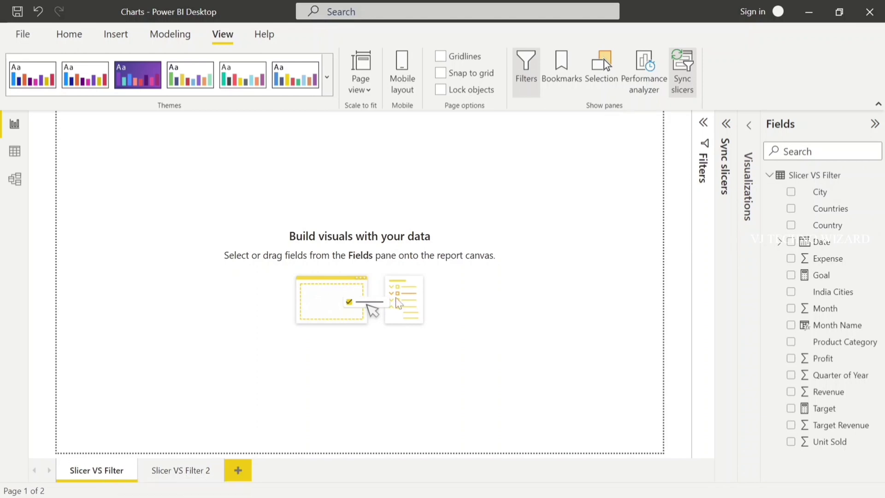
{"action": "left_click", "coordinate": [756, 135]}
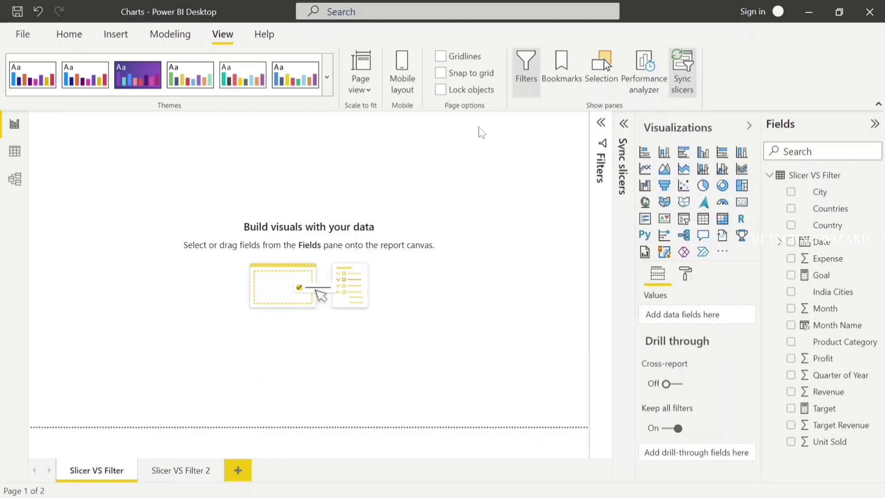
{"action": "left_click", "coordinate": [68, 33]}
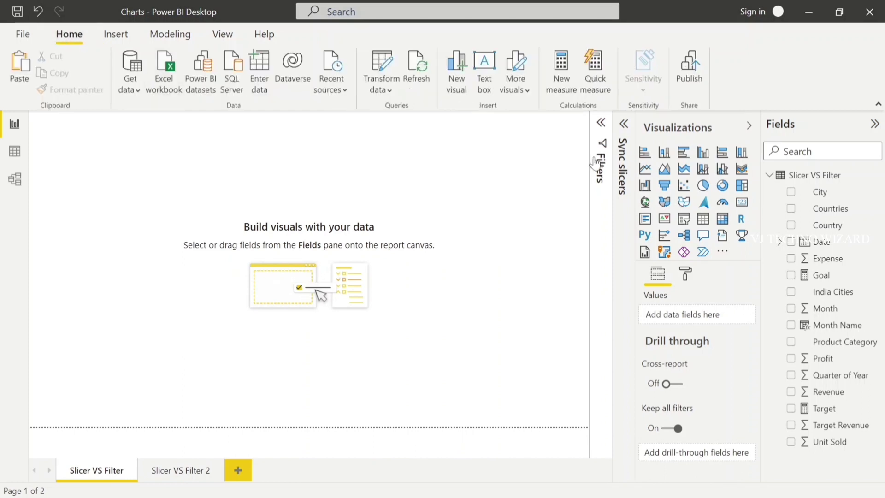
- Add a slicer on the Revenue field to the empty Slicer VS Filter page
{"action": "left_click", "coordinate": [684, 221]}
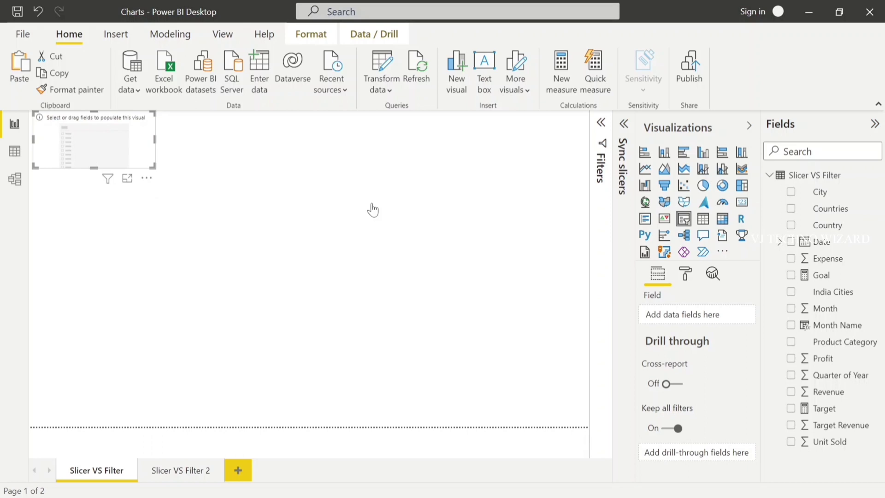
{"action": "left_click_drag", "start_coordinate": [829, 392], "coordinate": [707, 314]}
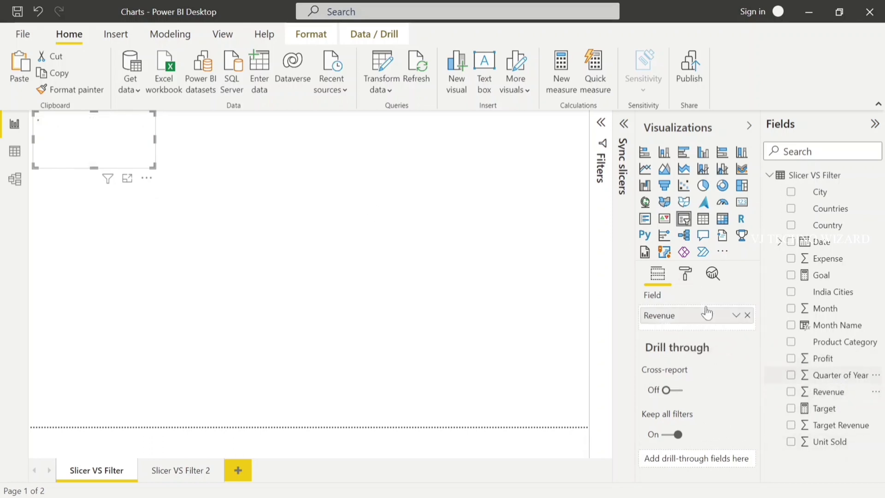
{"action": "left_click", "coordinate": [271, 177]}
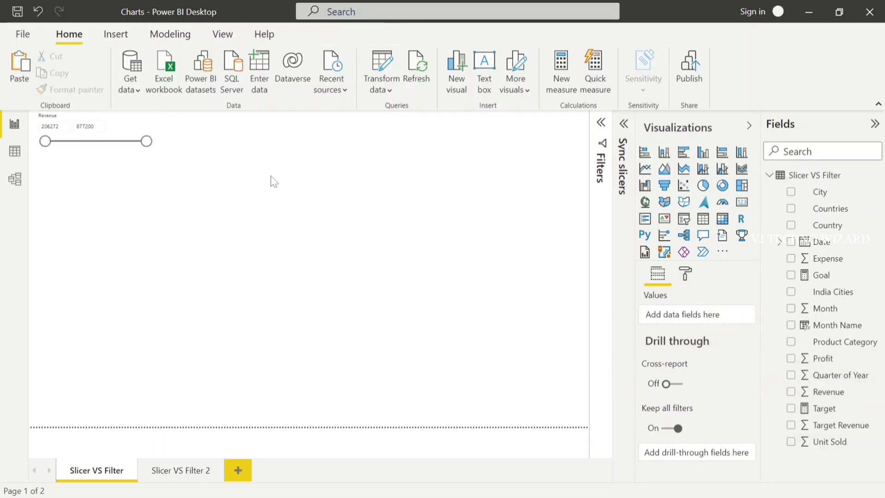
- Add a second slicer on the Date field and place it beside the Revenue slicer
{"action": "left_click", "coordinate": [683, 218]}
{"action": "left_click_drag", "start_coordinate": [114, 250], "coordinate": [248, 142]}
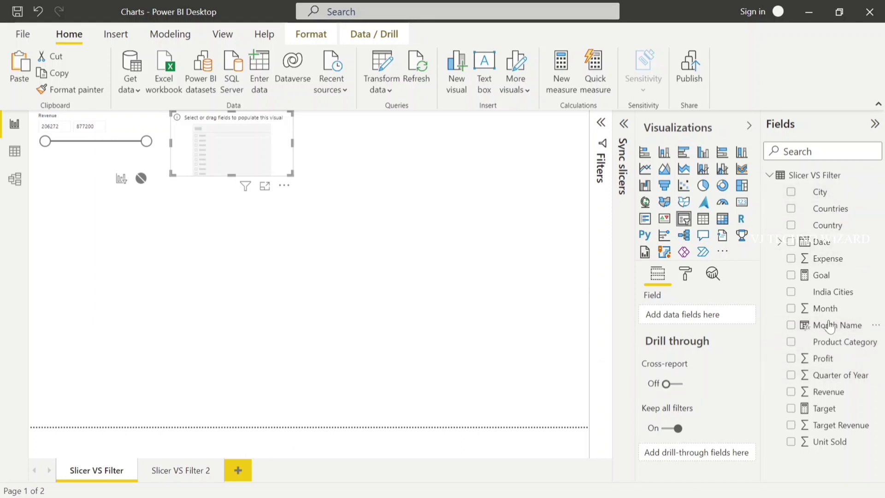
{"action": "left_click_drag", "start_coordinate": [825, 243], "coordinate": [710, 312]}
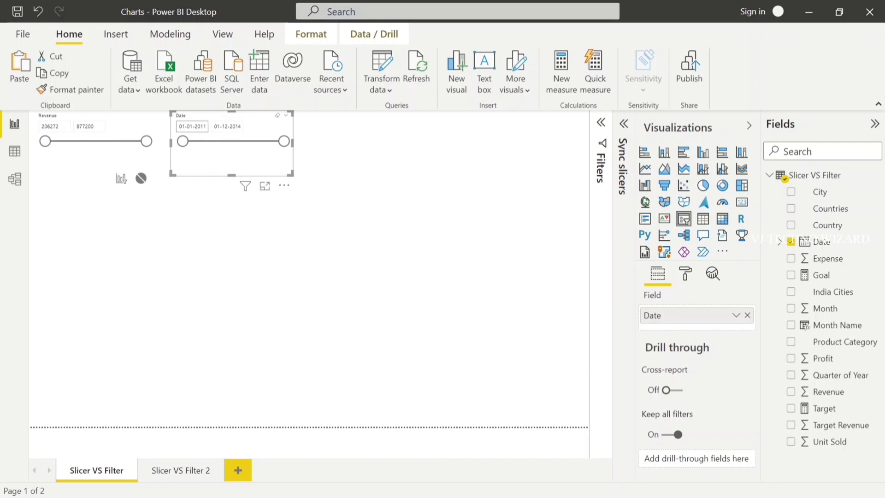
{"action": "left_click", "coordinate": [227, 127]}
{"action": "left_click", "coordinate": [368, 186]}
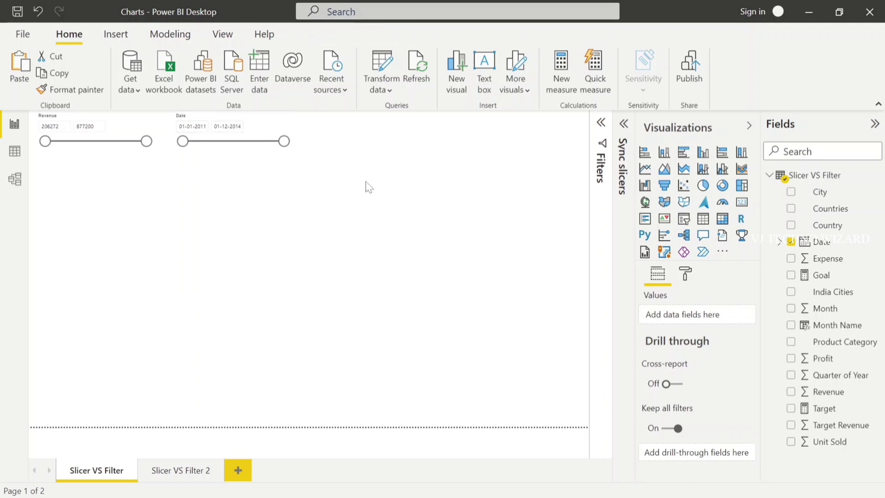
- Add a third slicer on the Product Category field and place it beside the Date slicer
{"action": "left_click", "coordinate": [684, 218]}
{"action": "left_click_drag", "start_coordinate": [122, 219], "coordinate": [374, 122]}
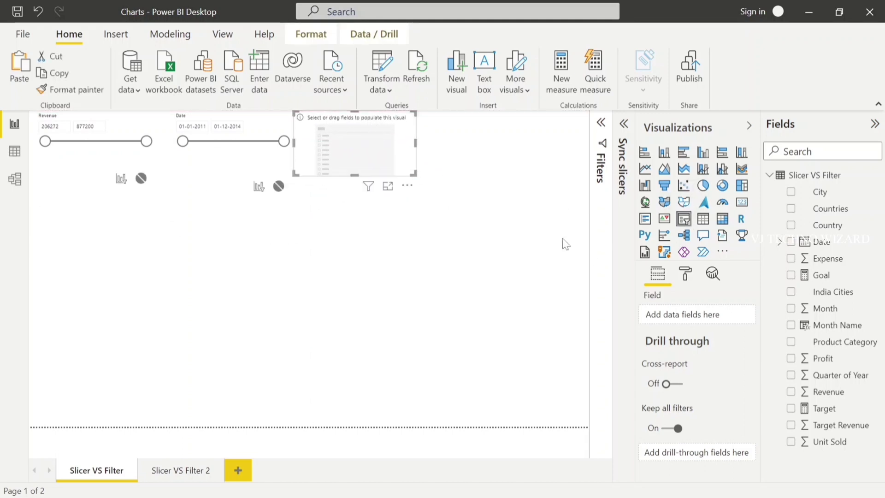
{"action": "left_click_drag", "start_coordinate": [837, 341], "coordinate": [727, 318]}
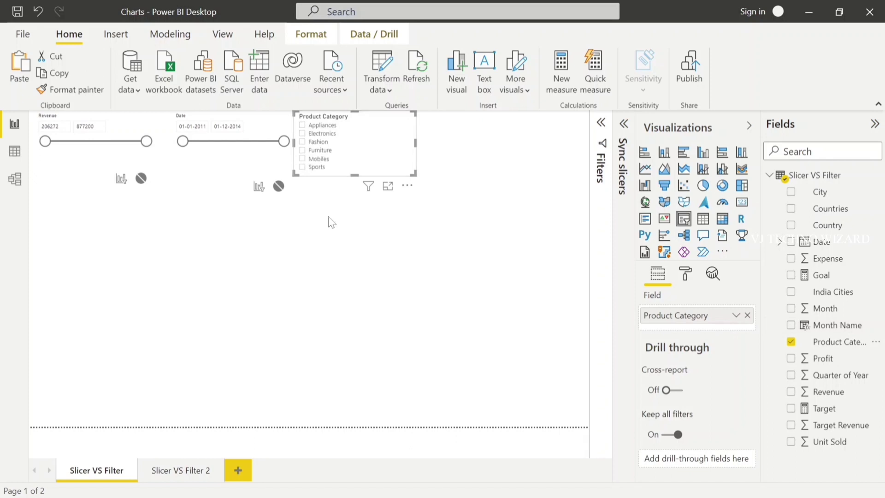
{"action": "left_click", "coordinate": [300, 343]}
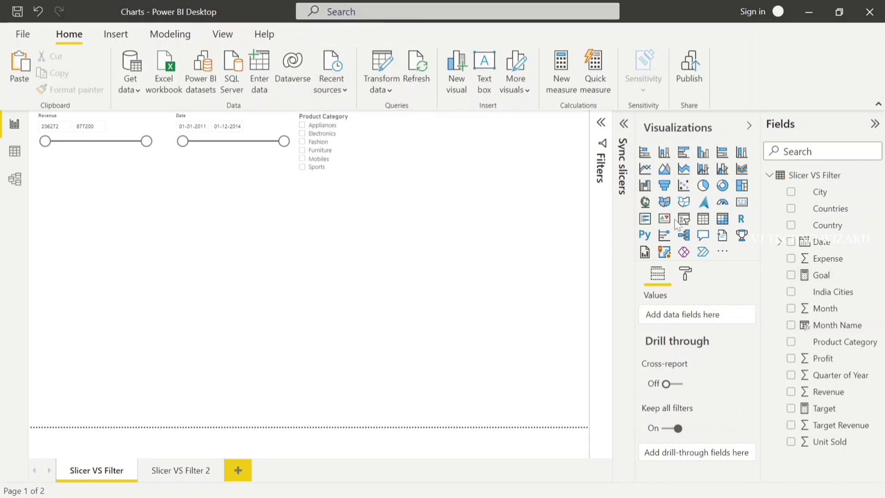
- Insert a line chart and resize it to fill the lower-left part of the report page, below the slicers
{"action": "left_click", "coordinate": [645, 168]}
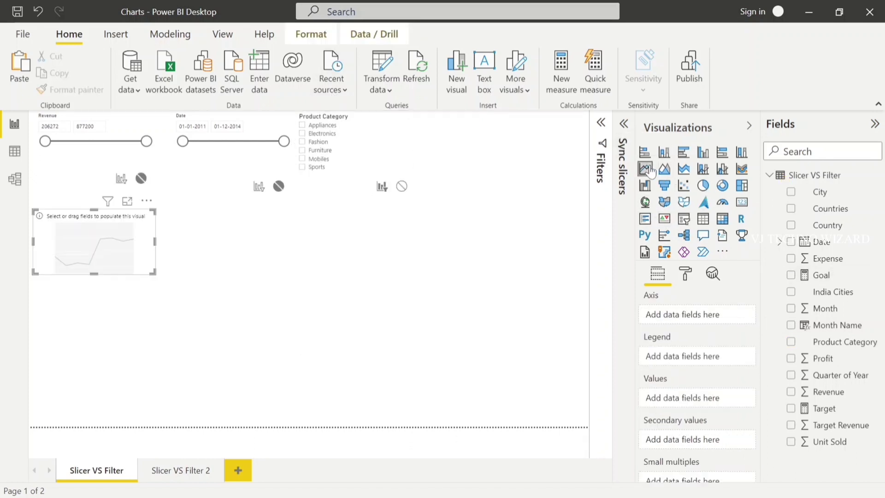
{"action": "left_click_drag", "start_coordinate": [93, 275], "coordinate": [94, 424]}
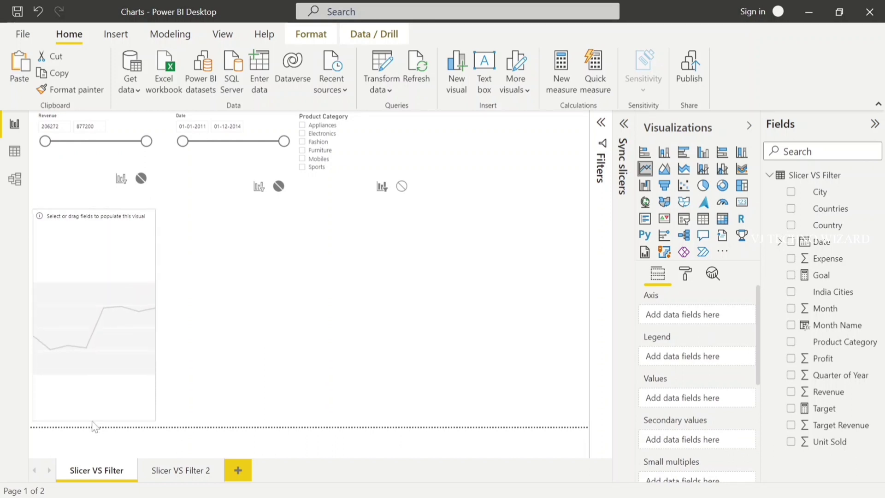
{"action": "left_click_drag", "start_coordinate": [100, 356], "coordinate": [78, 381]}
{"action": "left_click_drag", "start_coordinate": [151, 320], "coordinate": [285, 323]}
{"action": "left_click_drag", "start_coordinate": [154, 214], "coordinate": [154, 285]}
{"action": "right_click", "coordinate": [159, 289]}
{"action": "left_click", "coordinate": [132, 290]}
{"action": "left_click_drag", "start_coordinate": [158, 285], "coordinate": [159, 259]}
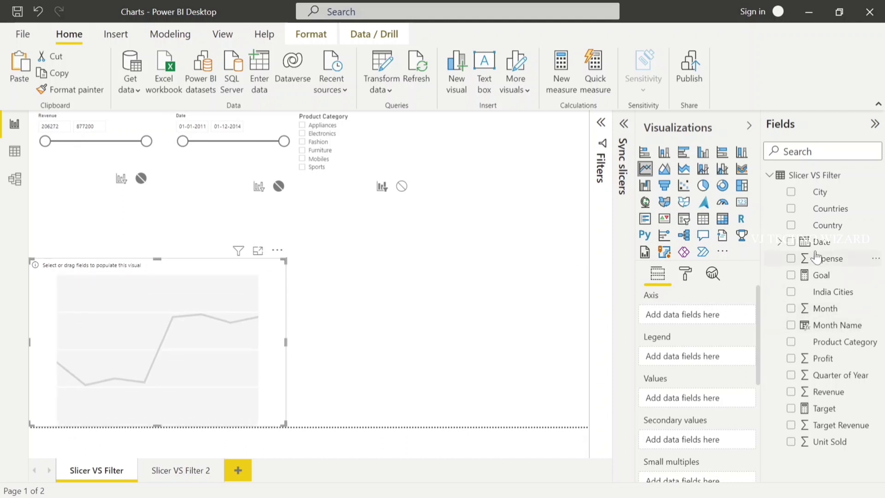
- Plot Revenue against Date in the line chart, using the plain Date instead of the date hierarchy on the axis
{"action": "left_click_drag", "start_coordinate": [818, 252], "coordinate": [682, 317]}
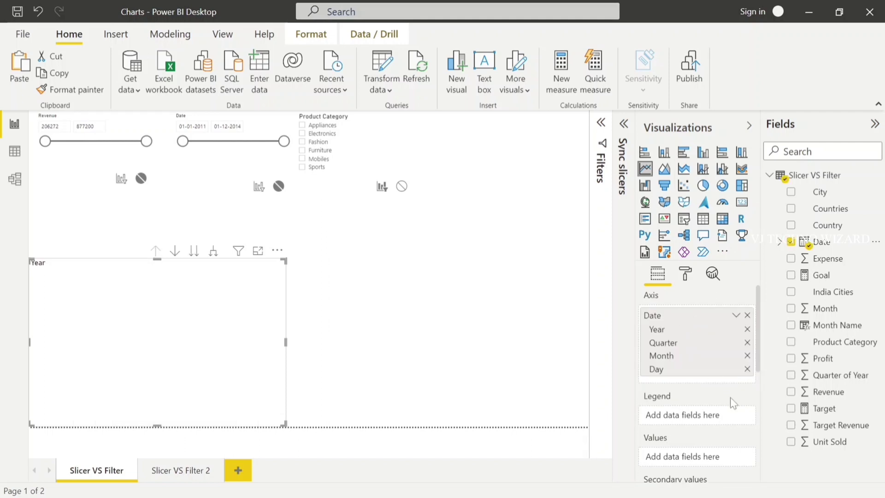
{"action": "left_click", "coordinate": [741, 318]}
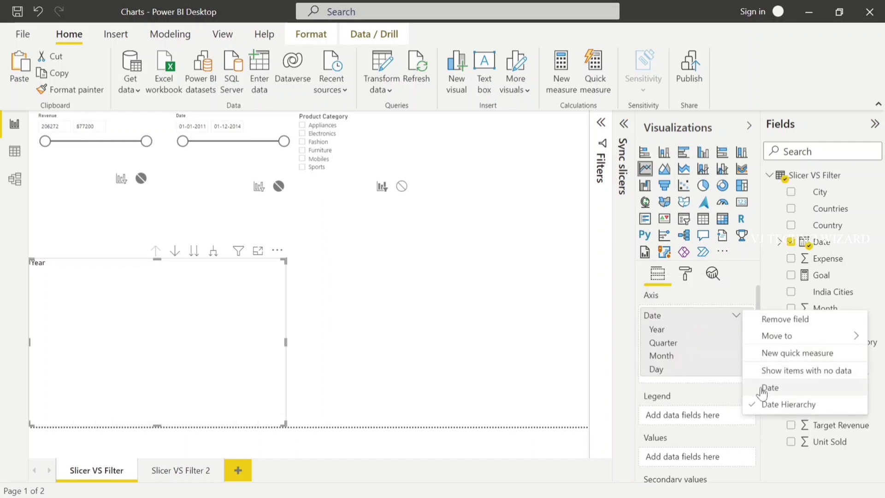
{"action": "left_click", "coordinate": [762, 388]}
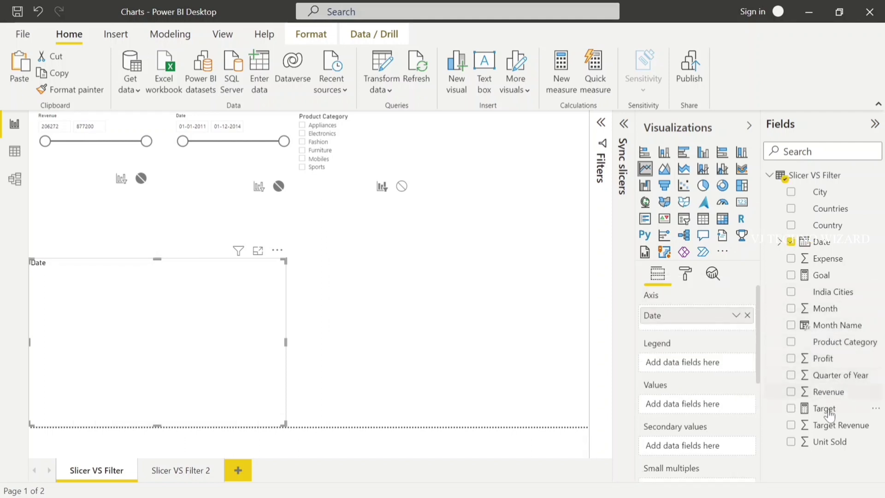
{"action": "left_click_drag", "start_coordinate": [823, 391], "coordinate": [689, 402]}
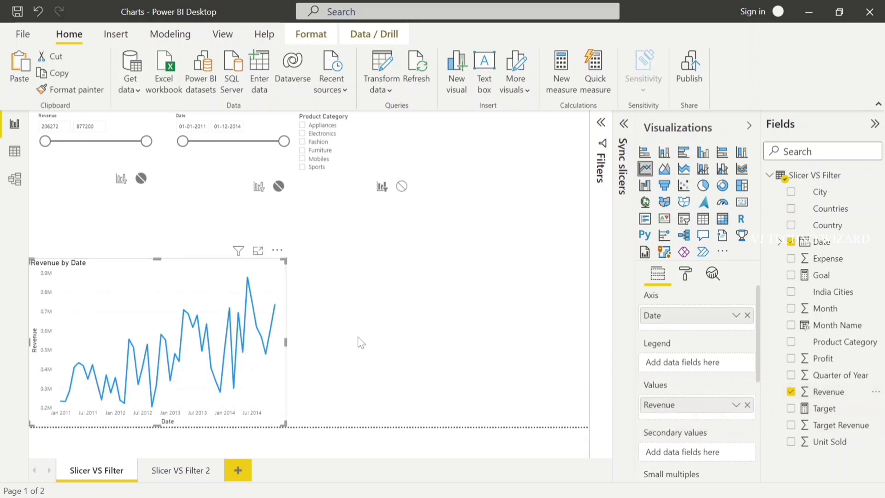
{"action": "left_click", "coordinate": [328, 300]}
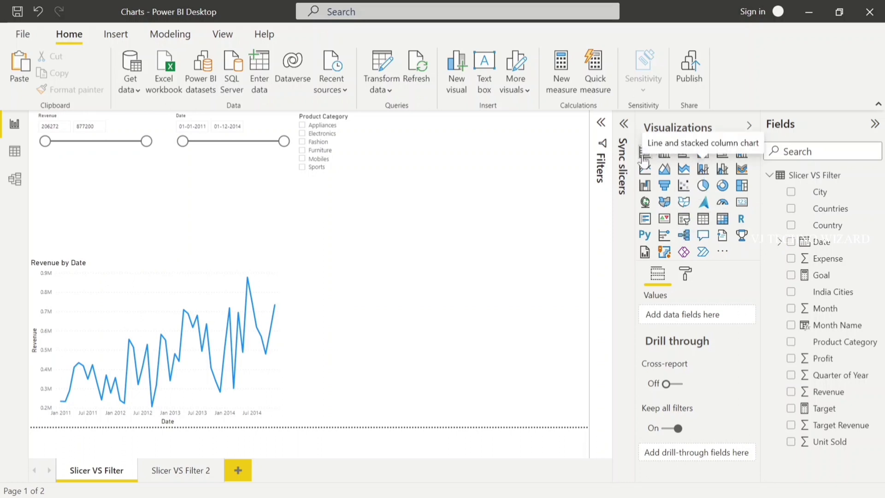
- Add a stacked column chart of Revenue by Product Category, sized to fill the space beside the line chart
{"action": "left_click", "coordinate": [669, 156]}
{"action": "left_click_drag", "start_coordinate": [129, 208], "coordinate": [402, 281]}
{"action": "left_click_drag", "start_coordinate": [431, 320], "coordinate": [613, 442]}
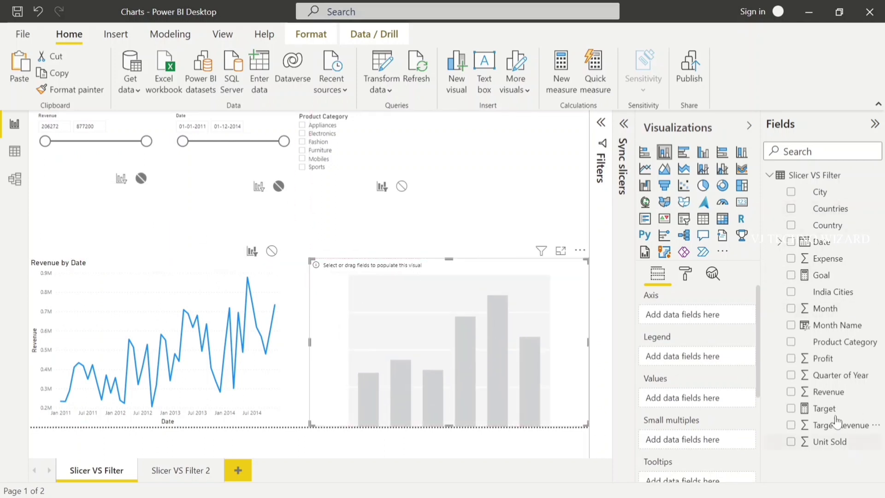
{"action": "left_click_drag", "start_coordinate": [840, 341], "coordinate": [699, 318]}
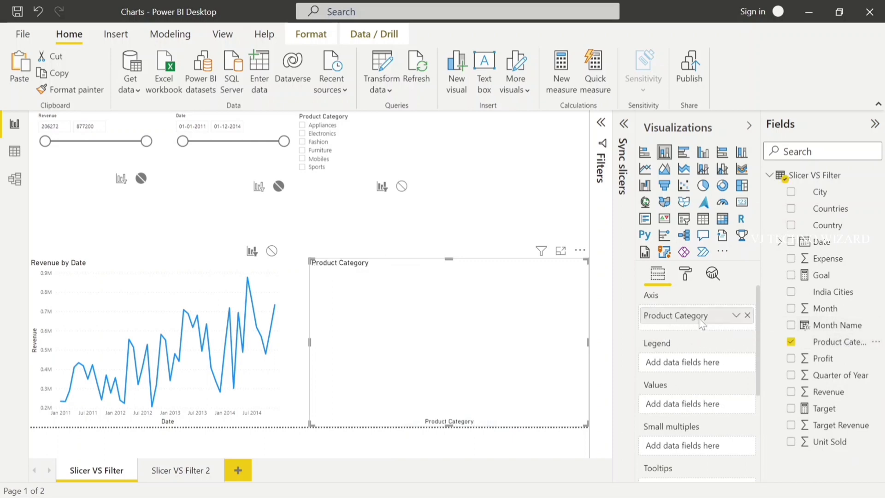
{"action": "left_click_drag", "start_coordinate": [828, 391], "coordinate": [707, 408]}
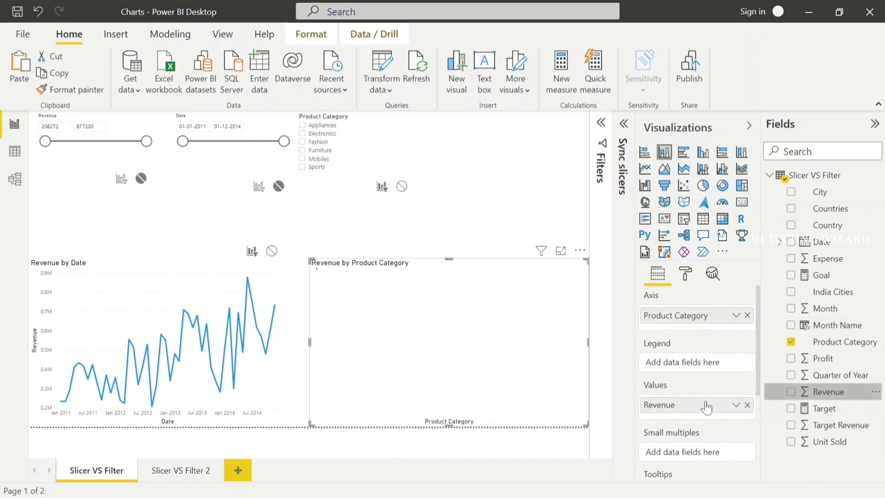
{"action": "left_click", "coordinate": [498, 189]}
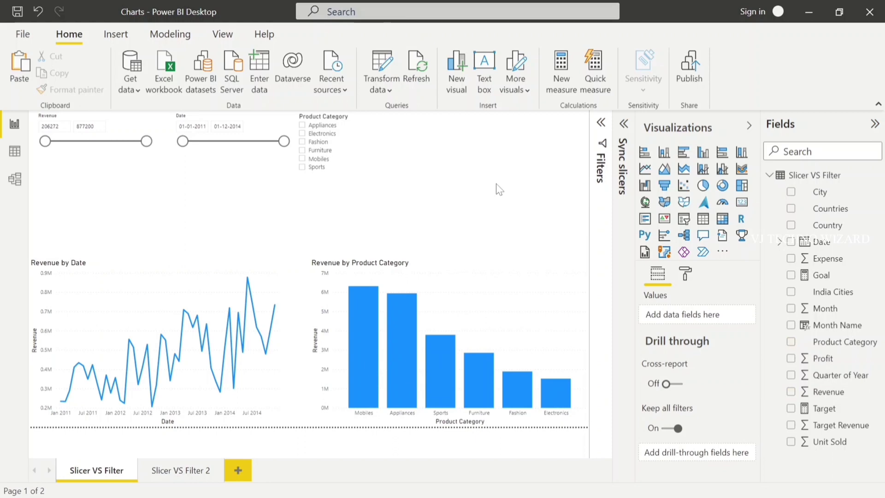
- Narrow the Revenue slicer to the range between 540293 and 741778
{"action": "left_click", "coordinate": [64, 202]}
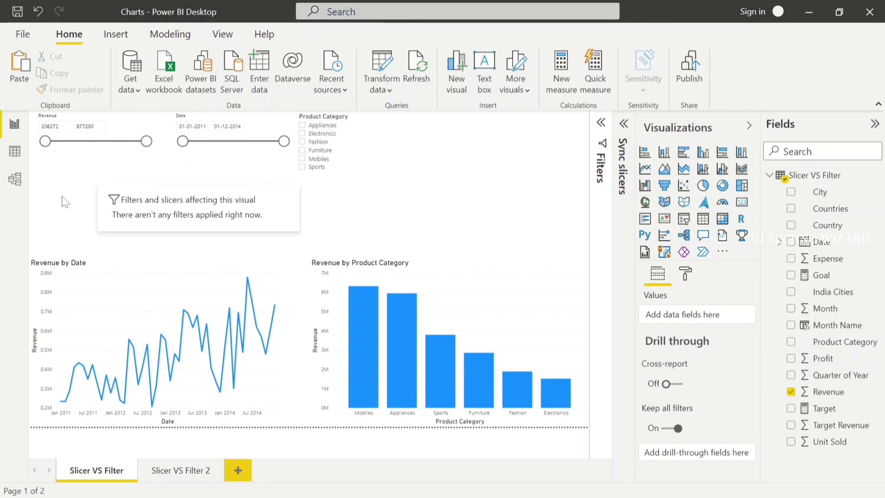
{"action": "left_click", "coordinate": [123, 125]}
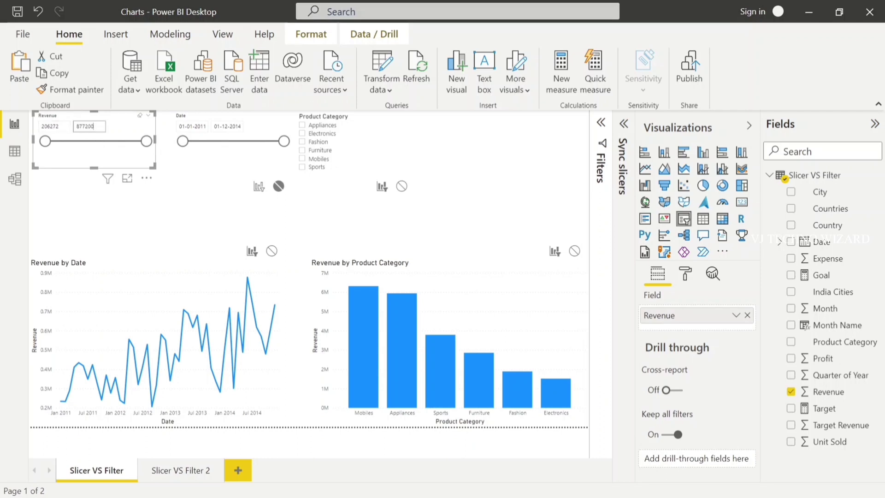
{"action": "left_click", "coordinate": [96, 218]}
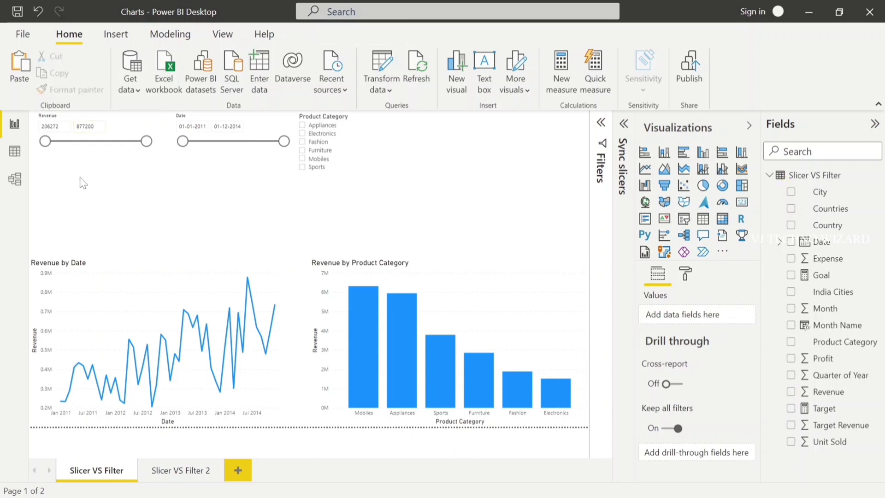
{"action": "left_click_drag", "start_coordinate": [45, 141], "coordinate": [96, 147]}
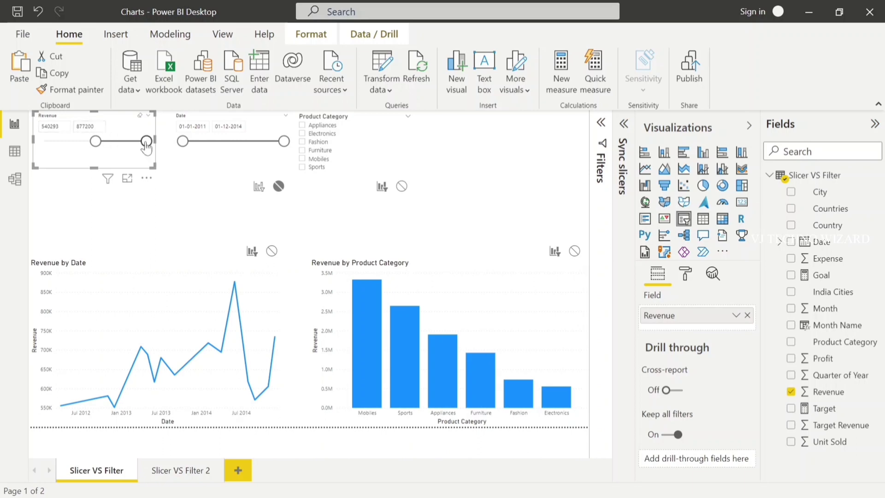
{"action": "left_click_drag", "start_coordinate": [154, 141], "coordinate": [127, 144]}
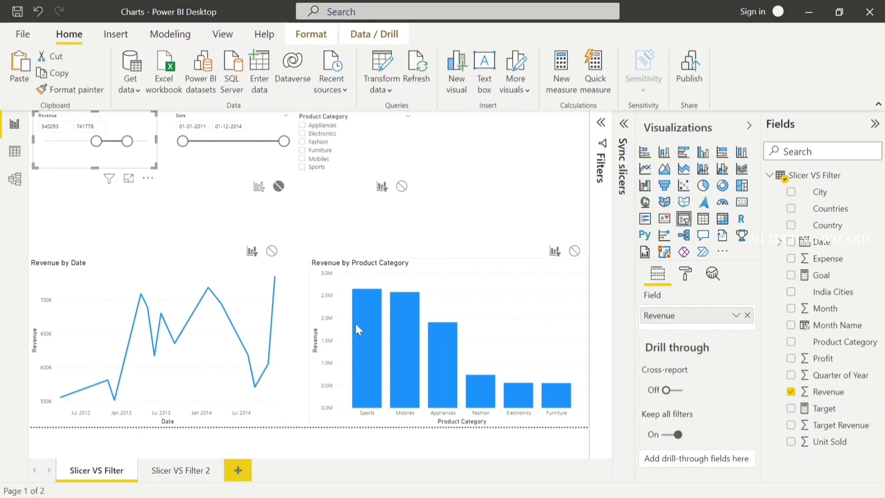
- Set the Date slicer's start date to 08-05-2013
{"action": "left_click", "coordinate": [175, 212]}
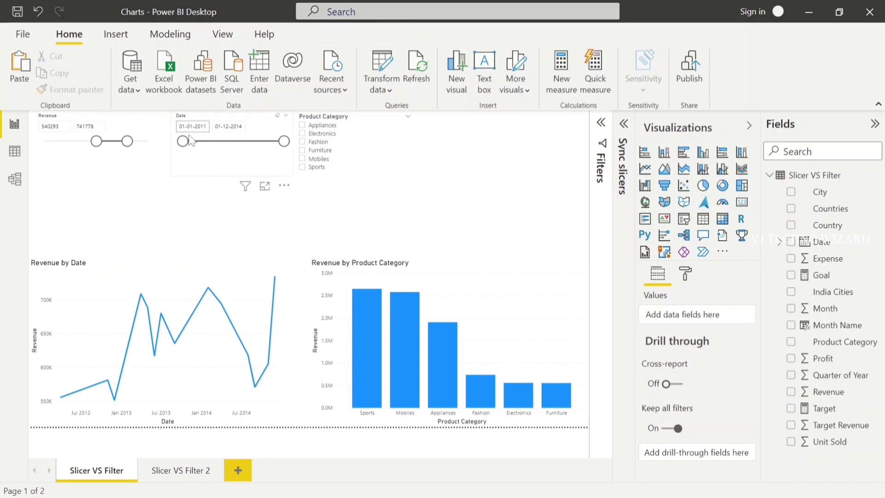
{"action": "left_click", "coordinate": [193, 126]}
{"action": "left_click_drag", "start_coordinate": [186, 143], "coordinate": [251, 154]}
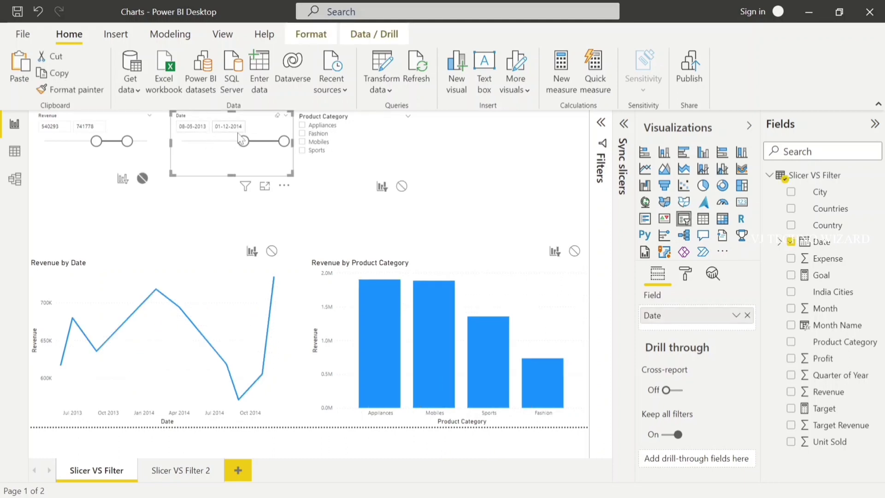
- Switch the Revenue slicer to less than or equal to 466420 and set the Date slicer's start date to 19-02-2011
{"action": "left_click", "coordinate": [150, 117]}
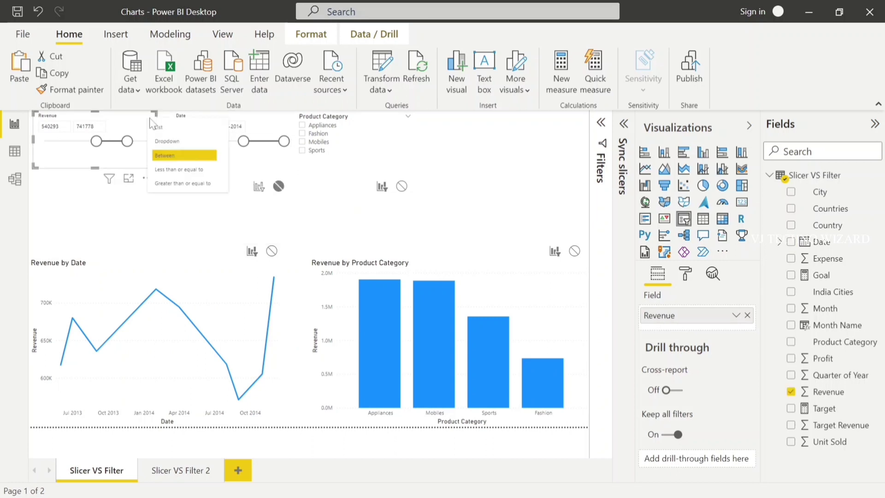
{"action": "left_click", "coordinate": [178, 169]}
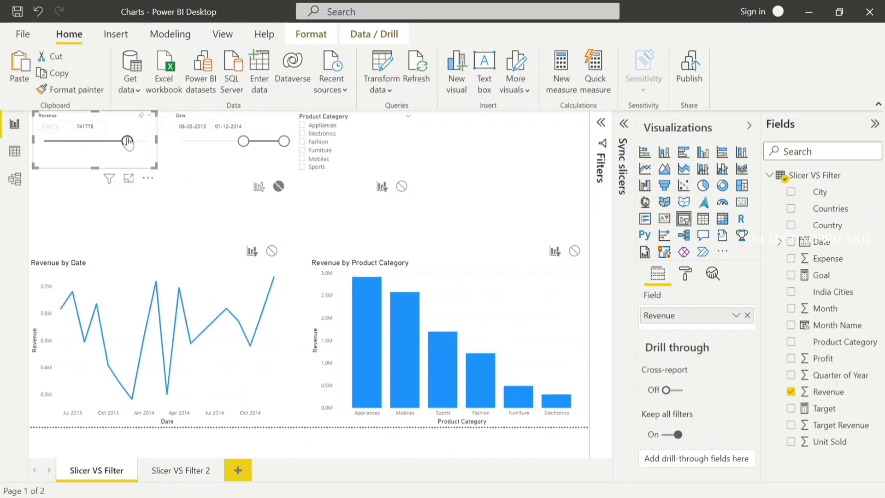
{"action": "left_click_drag", "start_coordinate": [128, 145], "coordinate": [73, 144]}
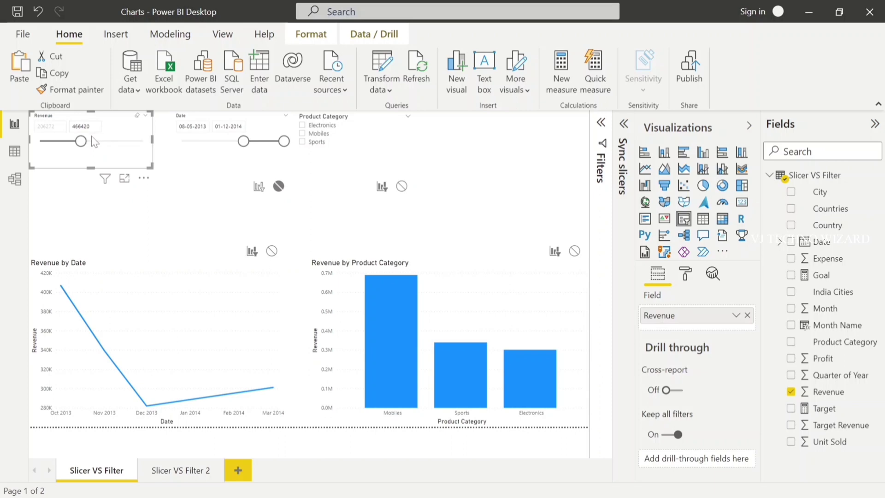
{"action": "left_click_drag", "start_coordinate": [243, 141], "coordinate": [186, 141]}
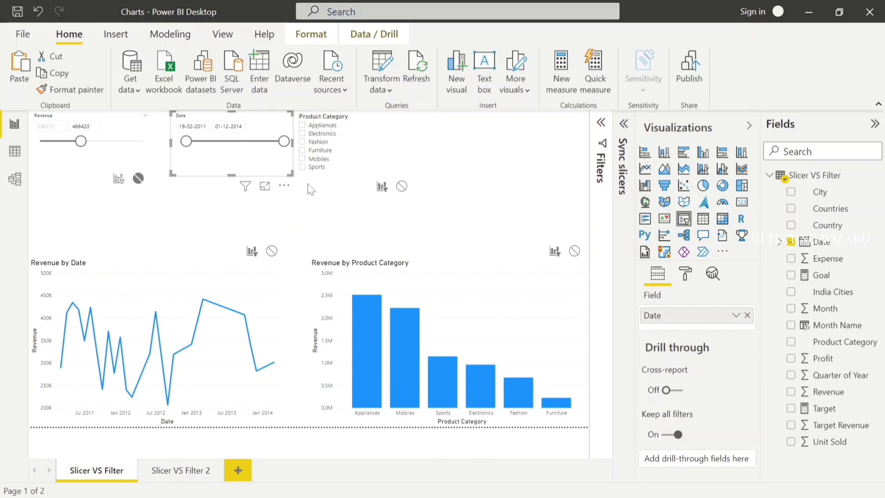
- Switch the Date slicer to Before with end date 20-11-2012, and change its type to After
{"action": "left_click", "coordinate": [286, 122]}
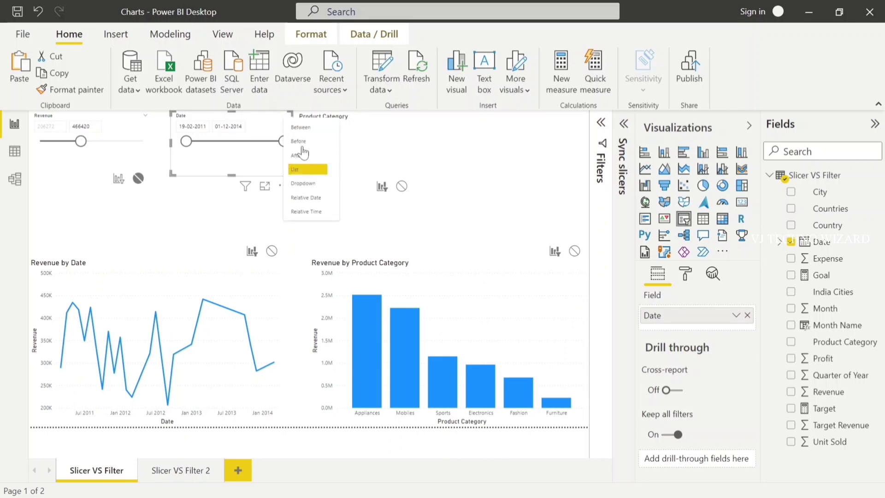
{"action": "left_click", "coordinate": [299, 142]}
{"action": "left_click_drag", "start_coordinate": [281, 141], "coordinate": [233, 151]}
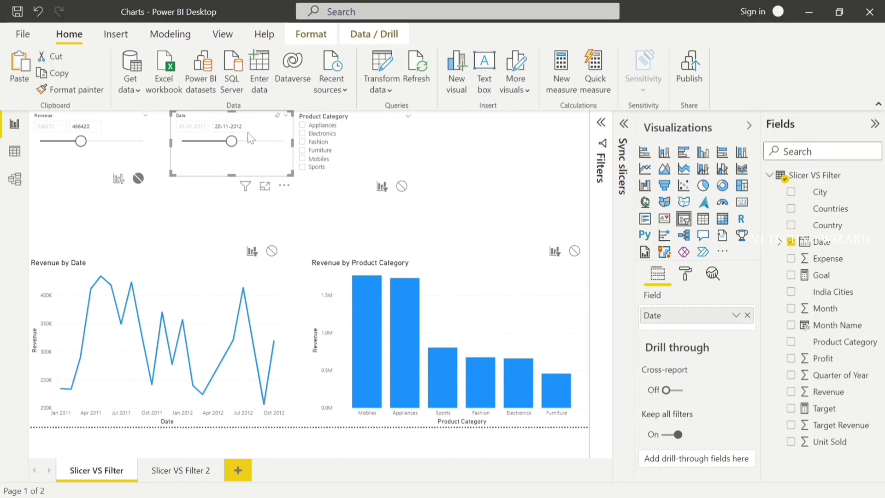
{"action": "left_click", "coordinate": [286, 116]}
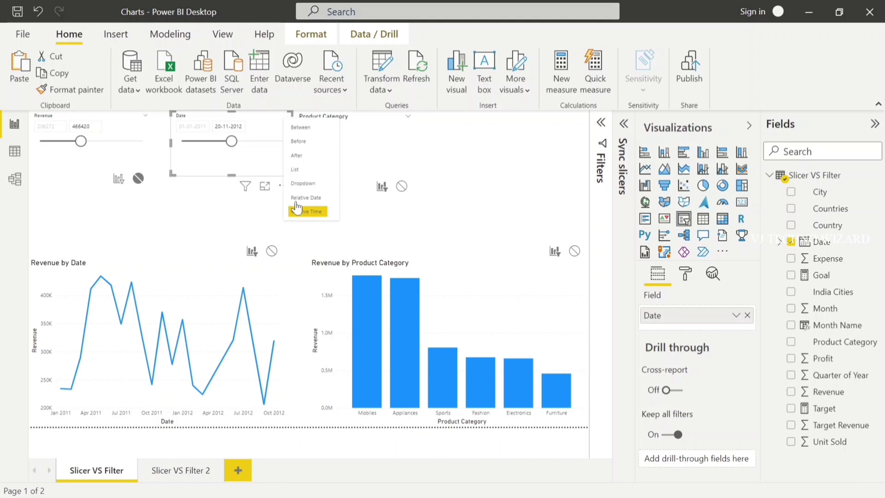
{"action": "left_click", "coordinate": [302, 156]}
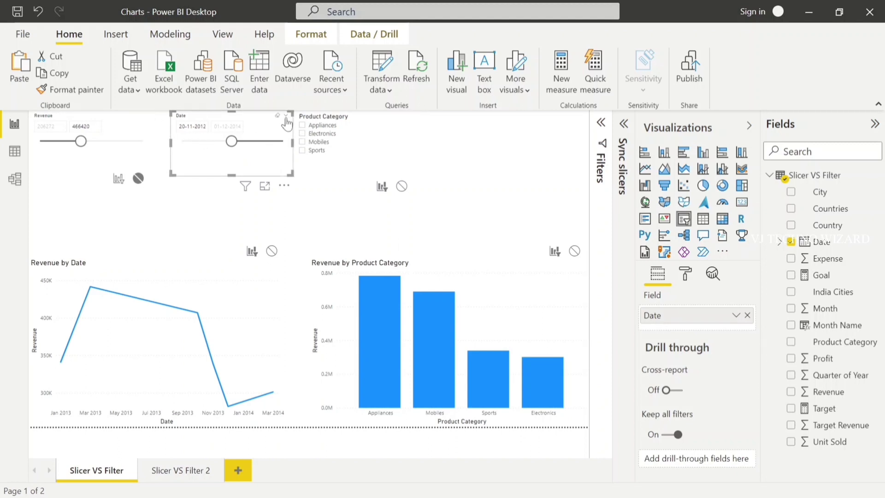
- Switch the Date slicer to Relative Date and filter it to the last 10 years
{"action": "left_click", "coordinate": [287, 116]}
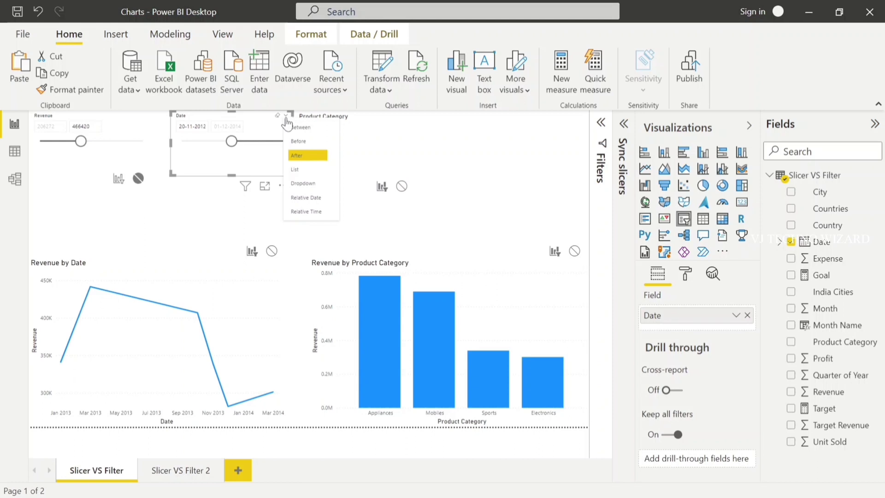
{"action": "left_click", "coordinate": [313, 202]}
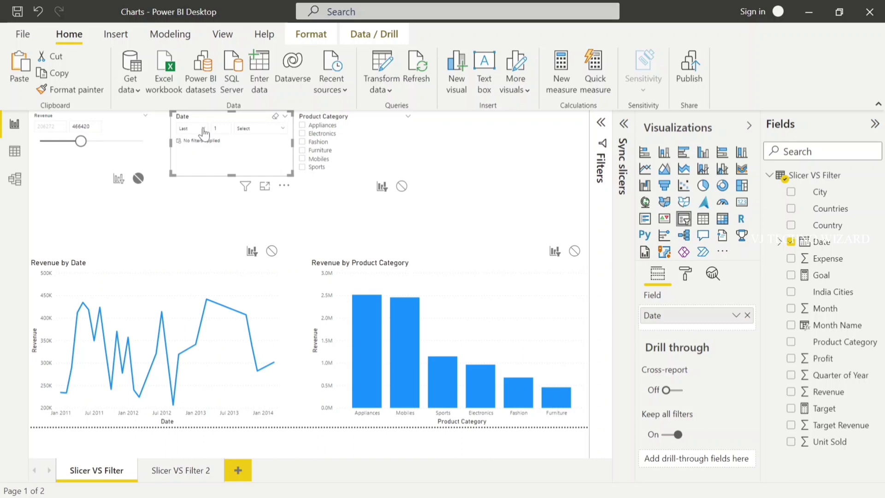
{"action": "left_click", "coordinate": [244, 128]}
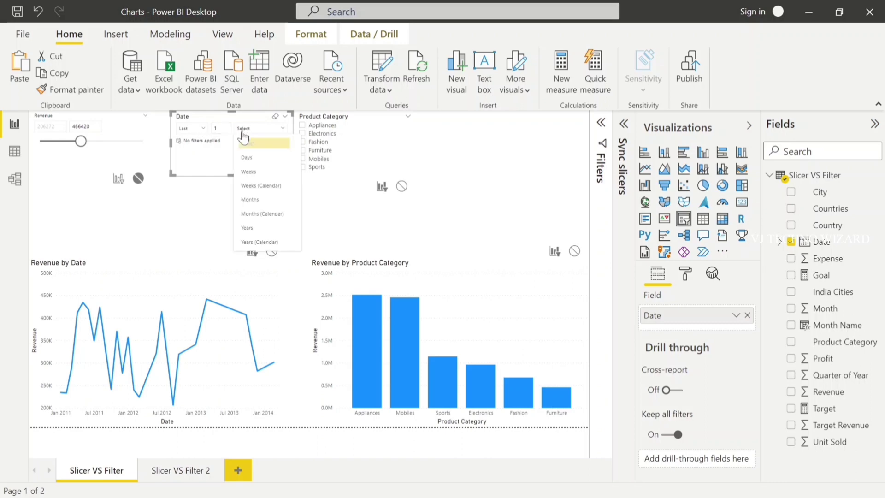
{"action": "left_click", "coordinate": [251, 229]}
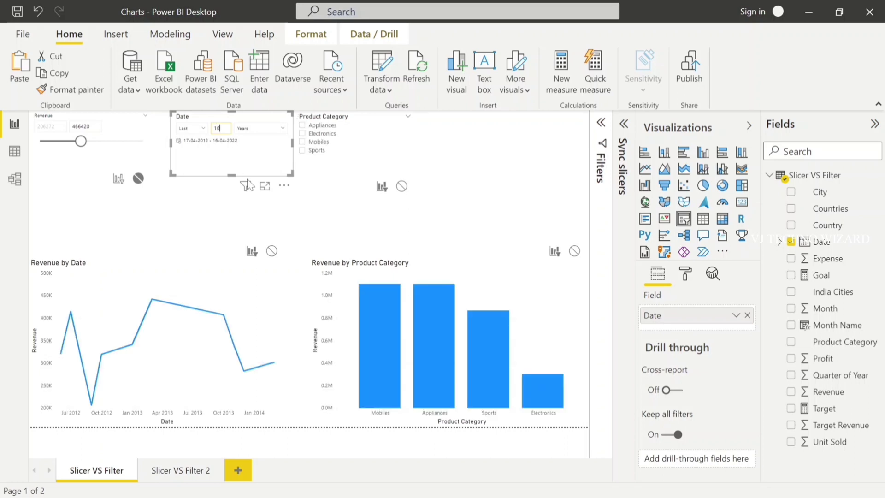
{"action": "mouse_move", "coordinate": [245, 185]}
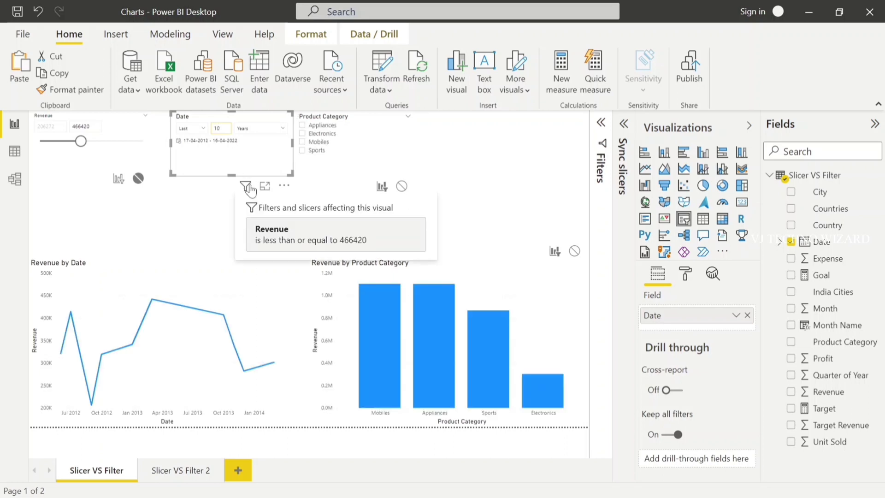
{"action": "left_click", "coordinate": [201, 212]}
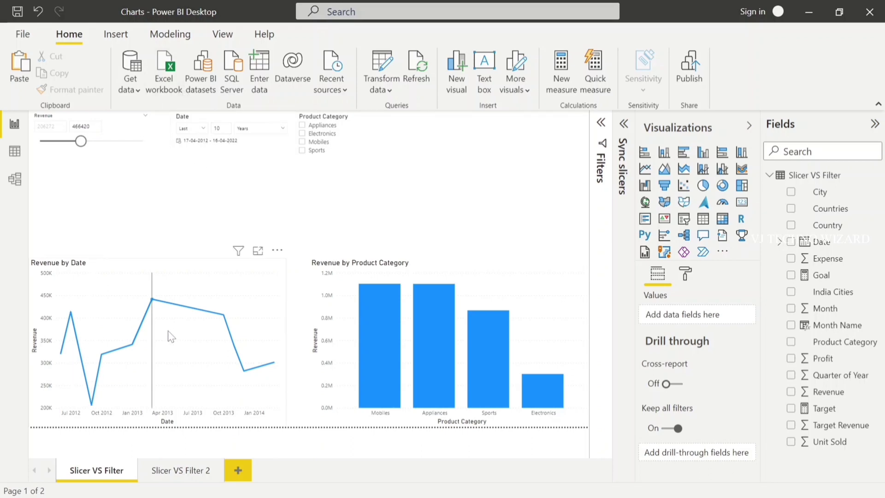
{"action": "mouse_move", "coordinate": [64, 388]}
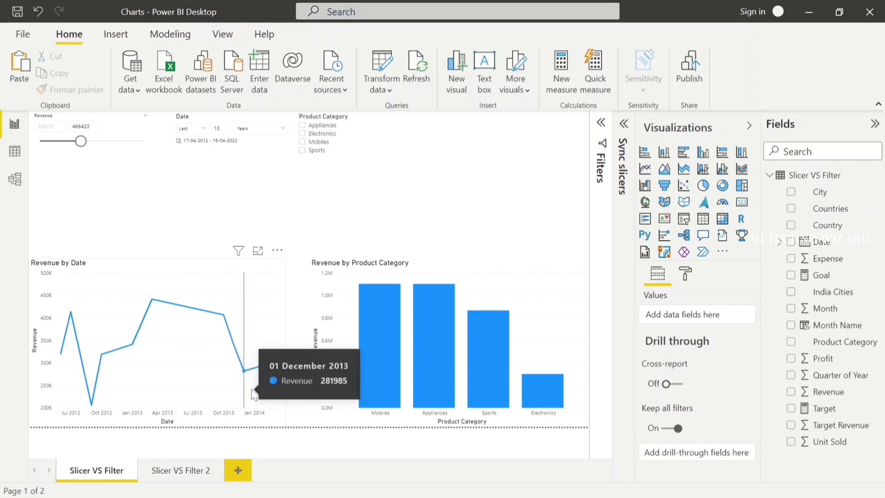
- Set the Date slicer's relative period to the last 10 months
{"action": "left_click", "coordinate": [254, 134]}
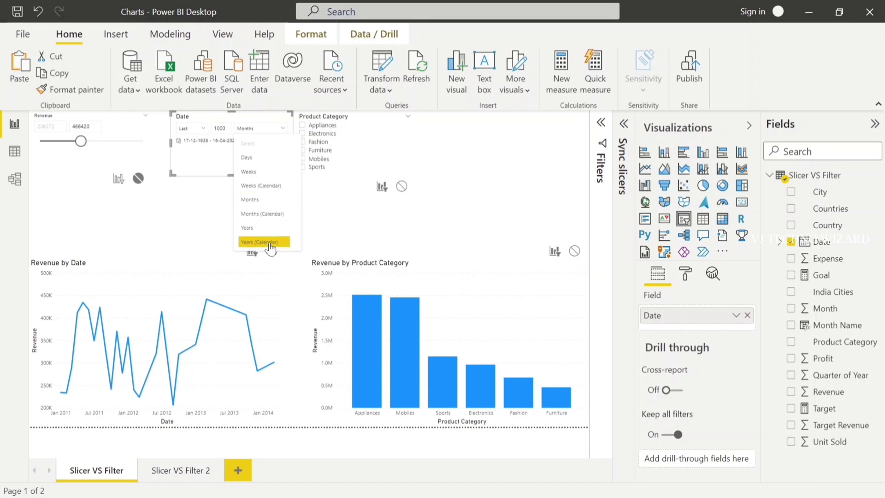
{"action": "left_click", "coordinate": [224, 129]}
{"action": "key", "text": "BackSpace"}
{"action": "key", "text": "BackSpace"}
{"action": "key", "text": "BackSpace"}
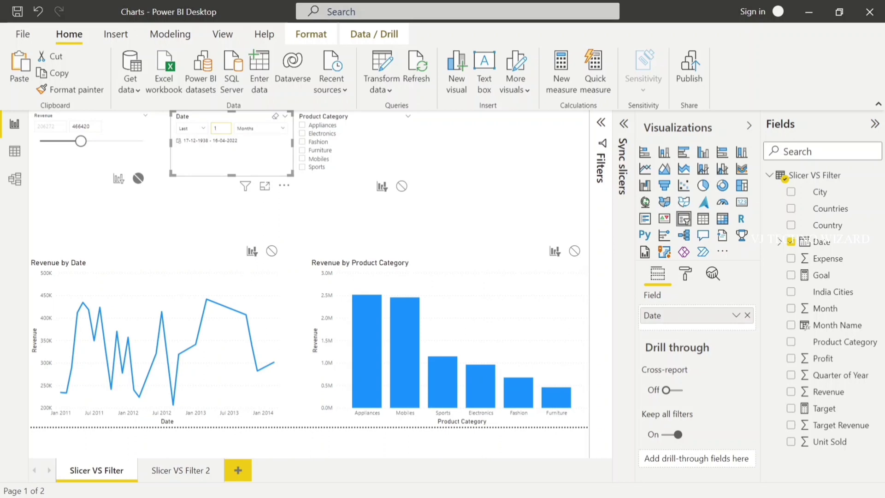
{"action": "type", "text": "0"}
{"action": "key", "text": "Return"}
- Change the Date slicer's relative period unit to Years and after that to Years (Calendar)
{"action": "left_click", "coordinate": [258, 131]}
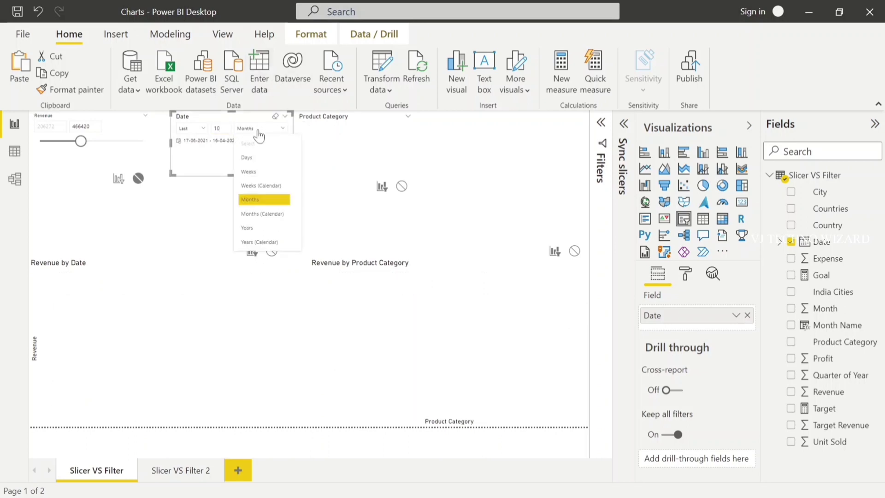
{"action": "left_click", "coordinate": [254, 229]}
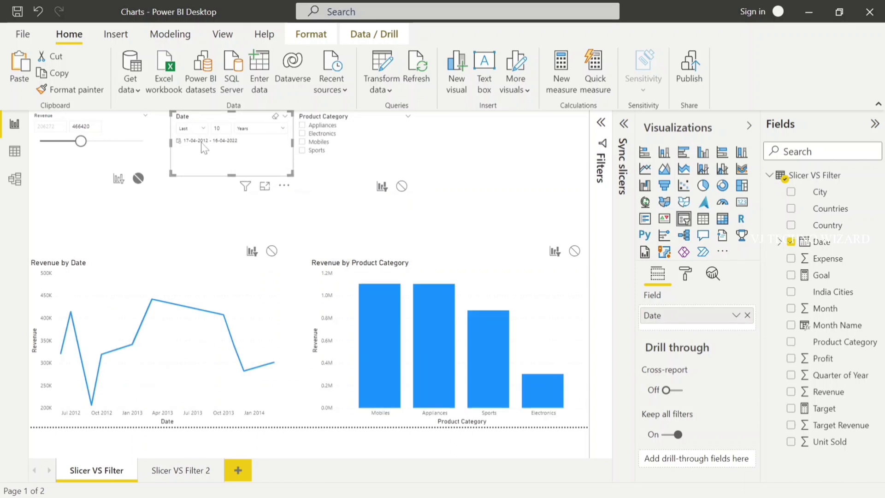
{"action": "left_click", "coordinate": [253, 130]}
{"action": "left_click", "coordinate": [264, 242]}
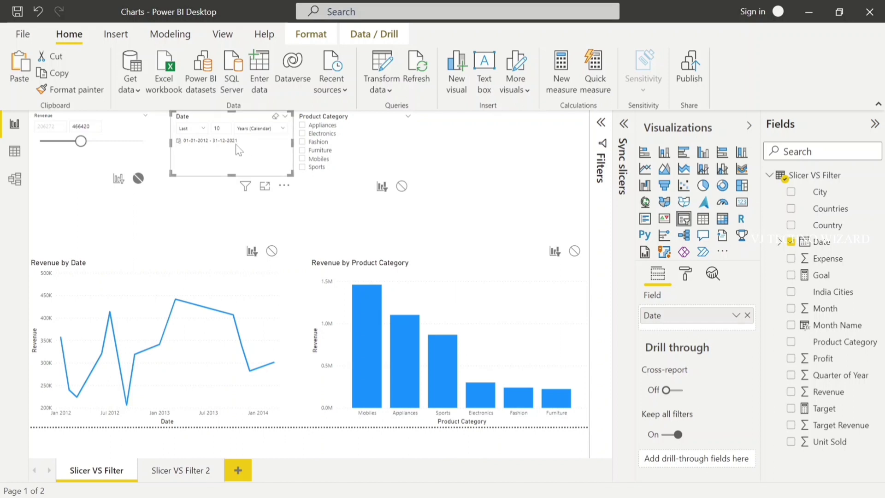
{"action": "left_click", "coordinate": [221, 128]}
{"action": "left_click", "coordinate": [203, 144]}
- Switch the Date slicer to Relative Time and filter by the last 1 minute, followed by the last 1 hour
{"action": "left_click", "coordinate": [286, 117]}
{"action": "left_click", "coordinate": [304, 214]}
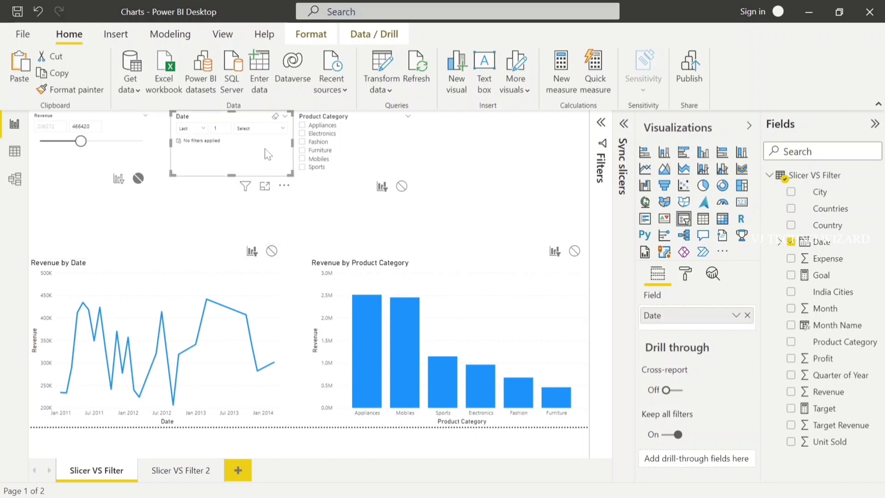
{"action": "left_click", "coordinate": [257, 129]}
{"action": "left_click", "coordinate": [253, 158]}
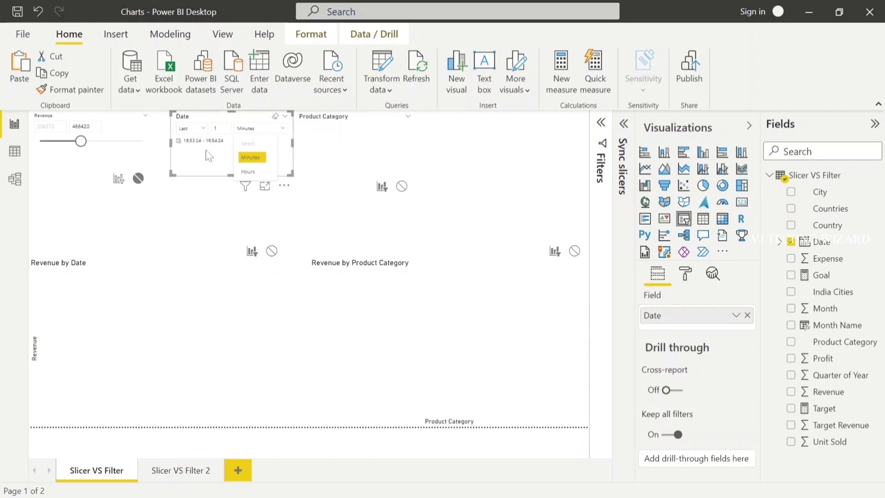
{"action": "left_click", "coordinate": [248, 171]}
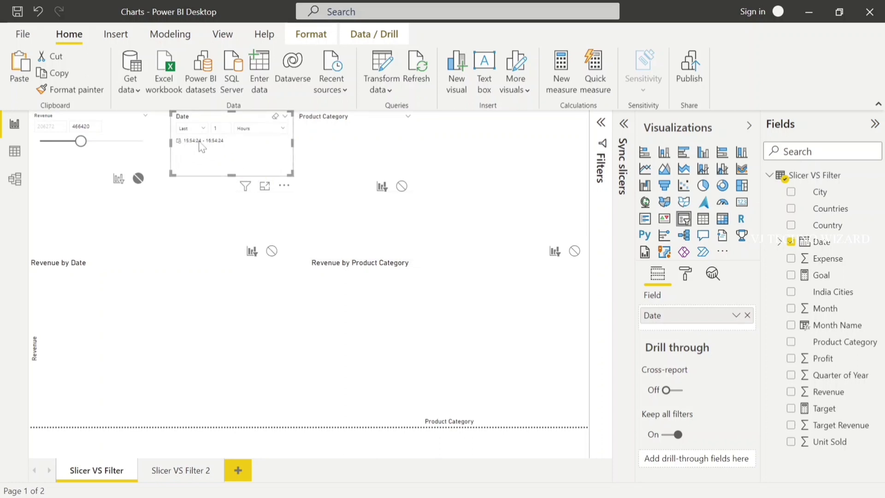
{"action": "key", "text": "Escape"}
{"action": "left_click", "coordinate": [221, 157]}
- Set both the Date slicer and the Revenue slicer back to the Between type
{"action": "left_click", "coordinate": [285, 117]}
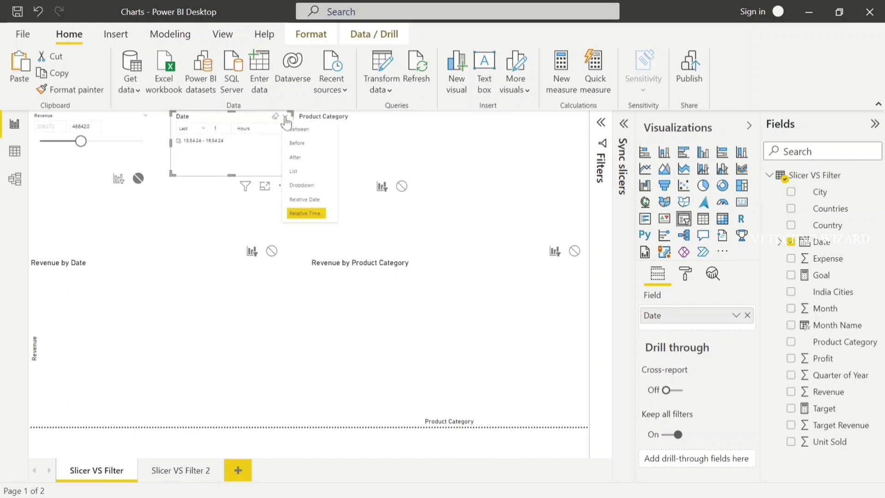
{"action": "left_click", "coordinate": [299, 130]}
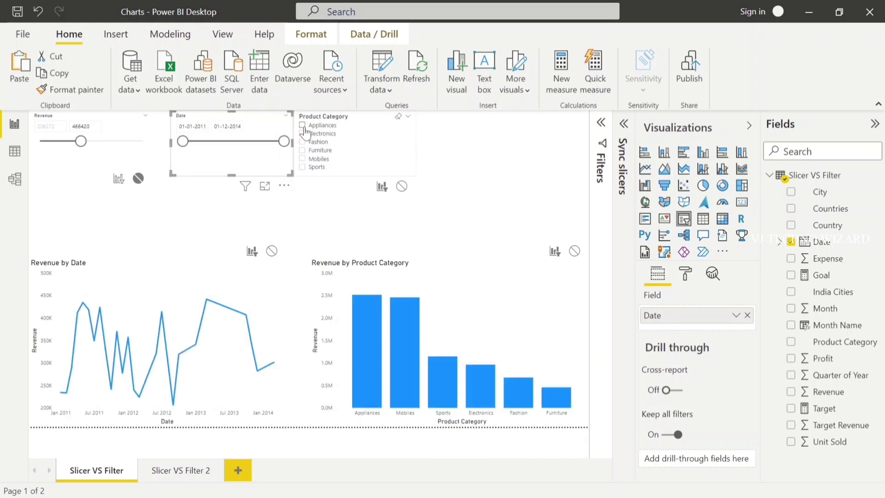
{"action": "left_click", "coordinate": [88, 134]}
{"action": "left_click", "coordinate": [145, 116]}
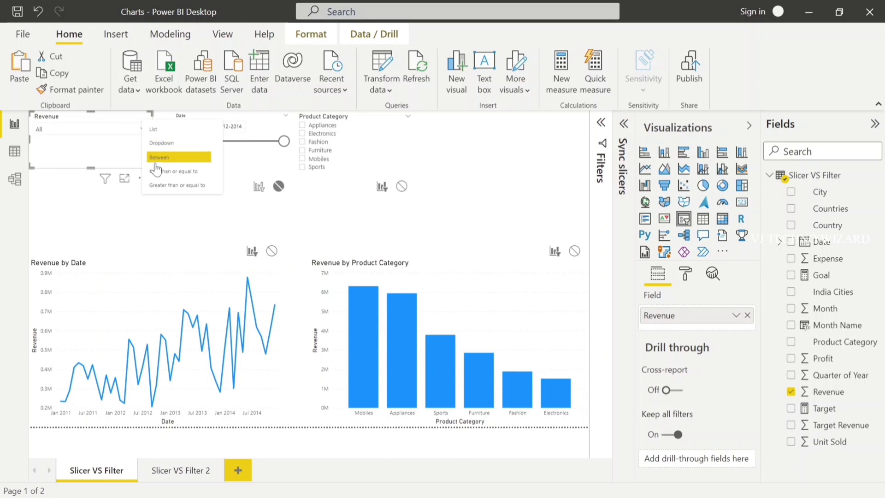
{"action": "left_click", "coordinate": [157, 158]}
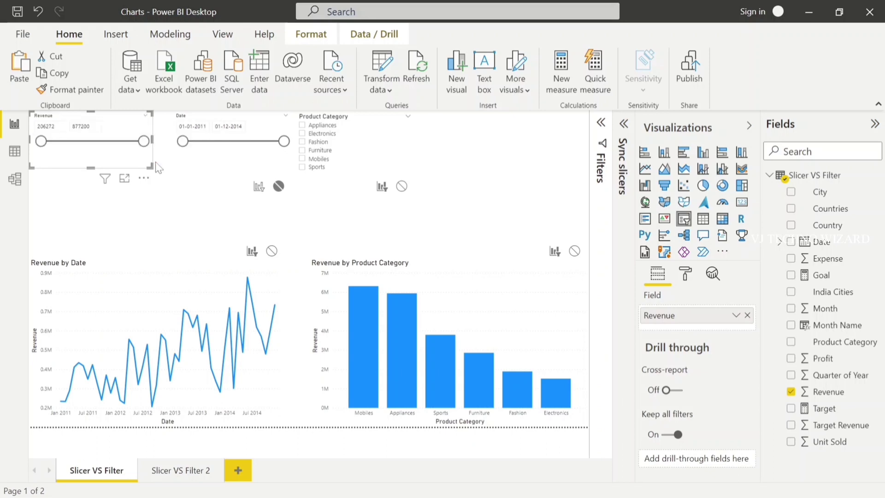
- Switch the Product Category slicer to Dropdown and filter it to Appliances
{"action": "left_click", "coordinate": [367, 120]}
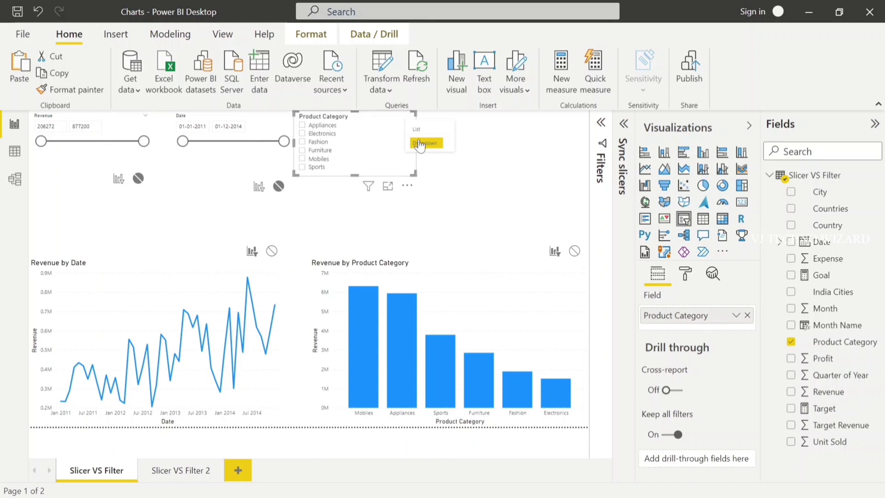
{"action": "left_click", "coordinate": [417, 141]}
{"action": "left_click", "coordinate": [358, 132]}
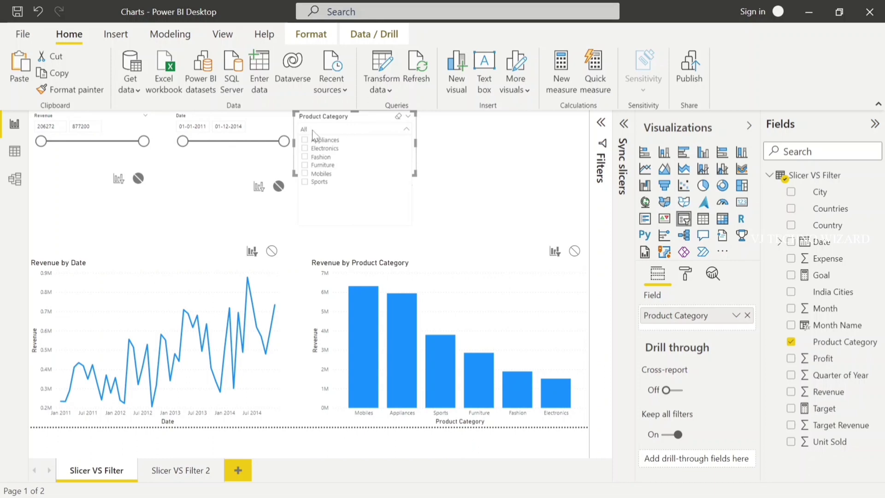
{"action": "left_click", "coordinate": [325, 140]}
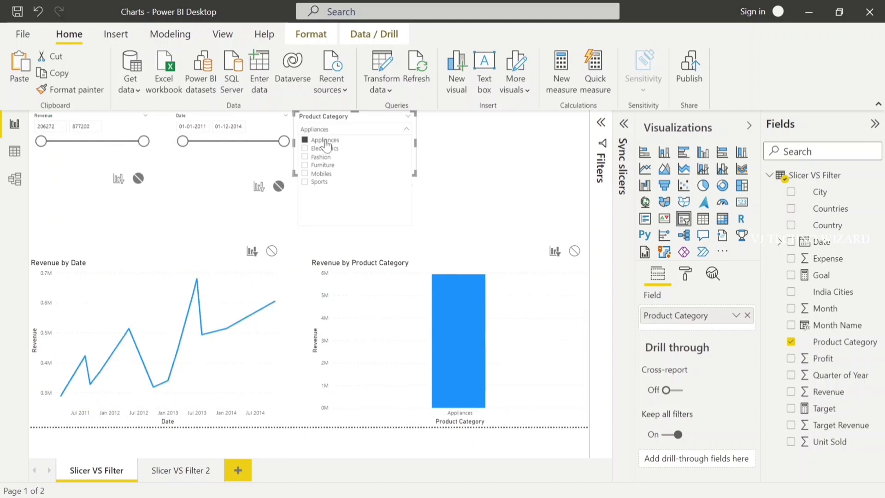
- Change the Product Category selection to Electronics, Fashion, Furniture and Mobiles together
{"action": "left_click", "coordinate": [317, 150]}
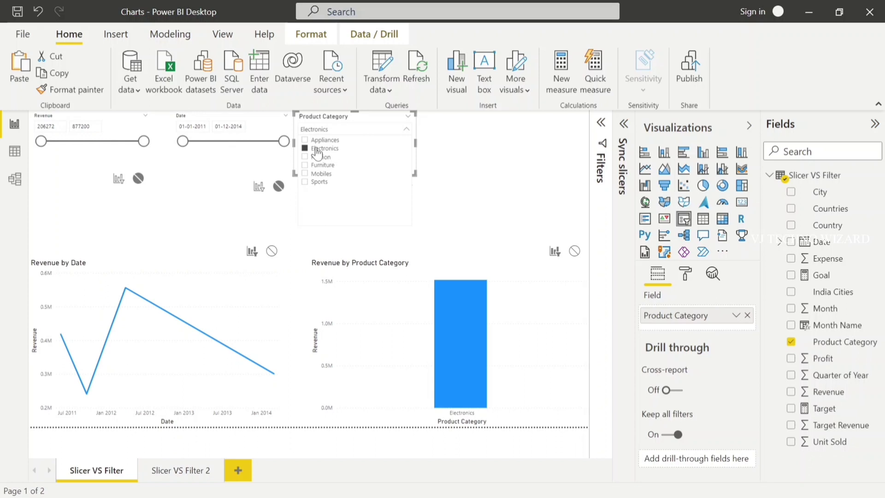
{"action": "left_click", "coordinate": [321, 158], "text": "ctrl"}
{"action": "left_click", "coordinate": [321, 165], "text": "ctrl"}
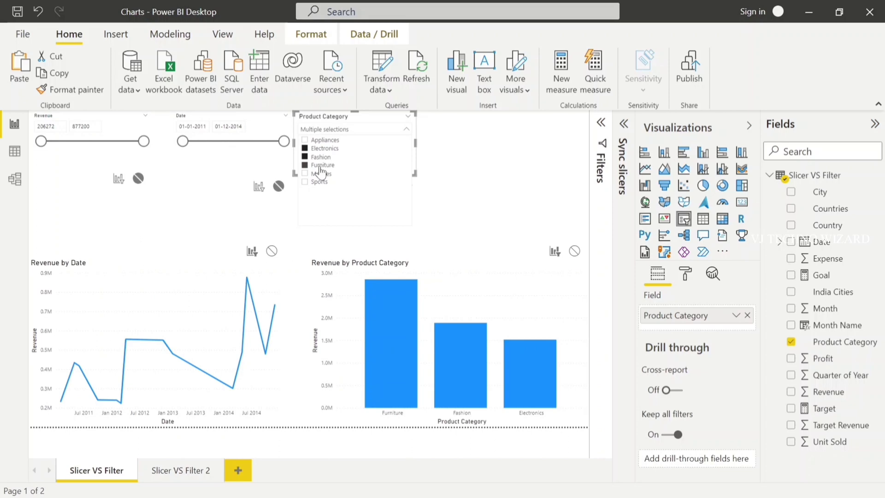
{"action": "left_click", "coordinate": [318, 174], "text": "ctrl"}
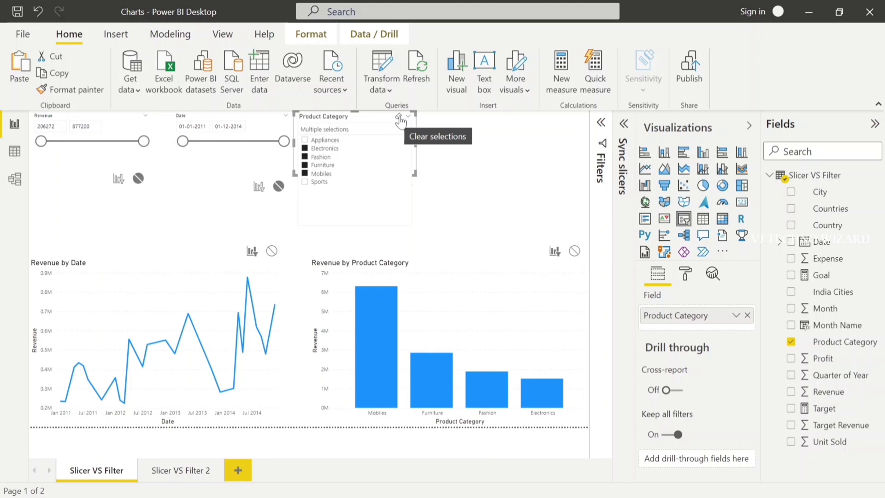
- Clear the Product Category slicer's selections and switch the slicer back to List
{"action": "left_click", "coordinate": [399, 119]}
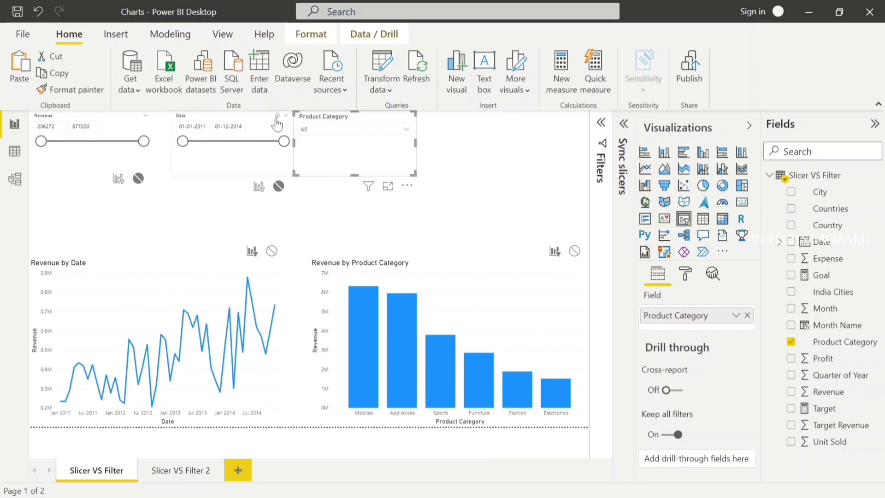
{"action": "left_click", "coordinate": [406, 130]}
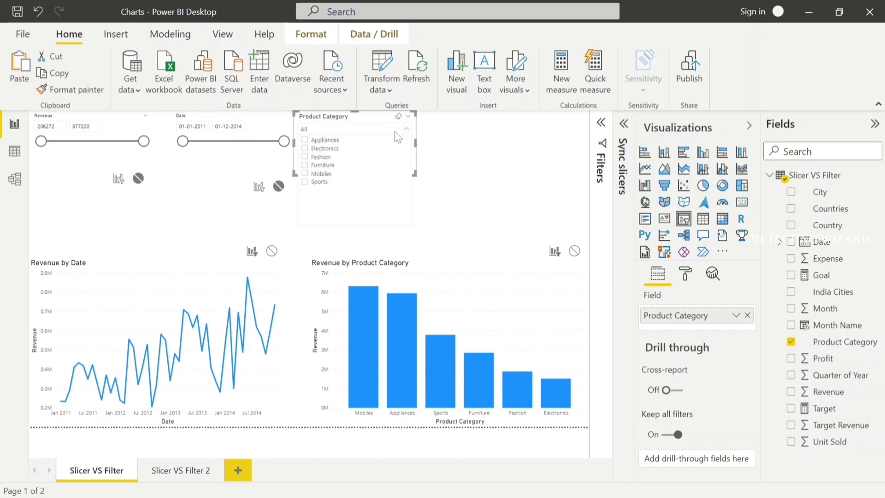
{"action": "left_click", "coordinate": [408, 116]}
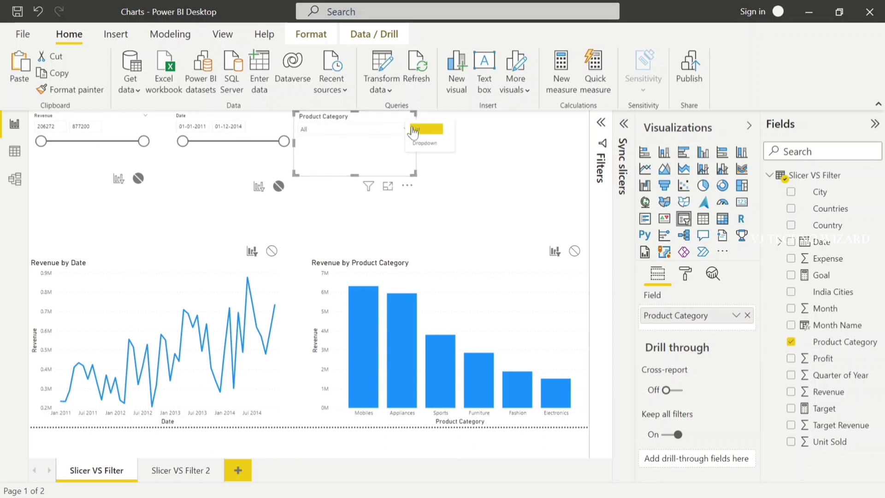
{"action": "left_click", "coordinate": [421, 128]}
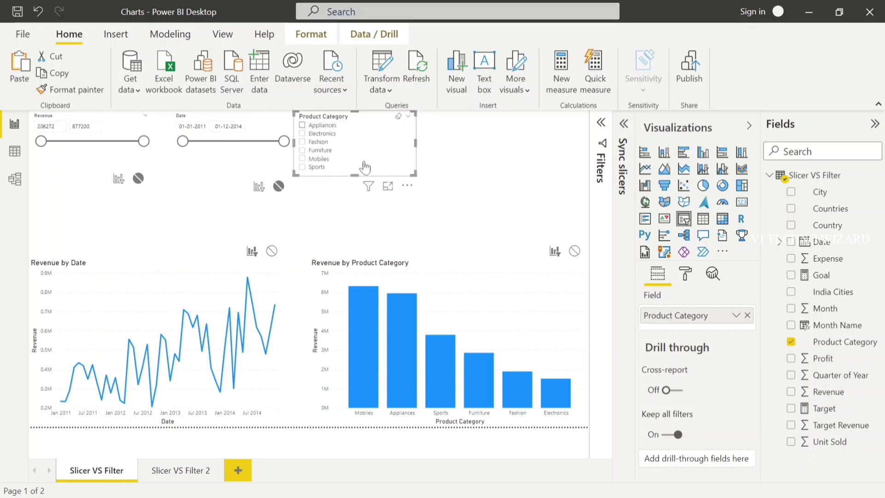
- Set the Product Category slicer's orientation to Horizontal and widen the slicer to the page's right edge
{"action": "left_click", "coordinate": [685, 274]}
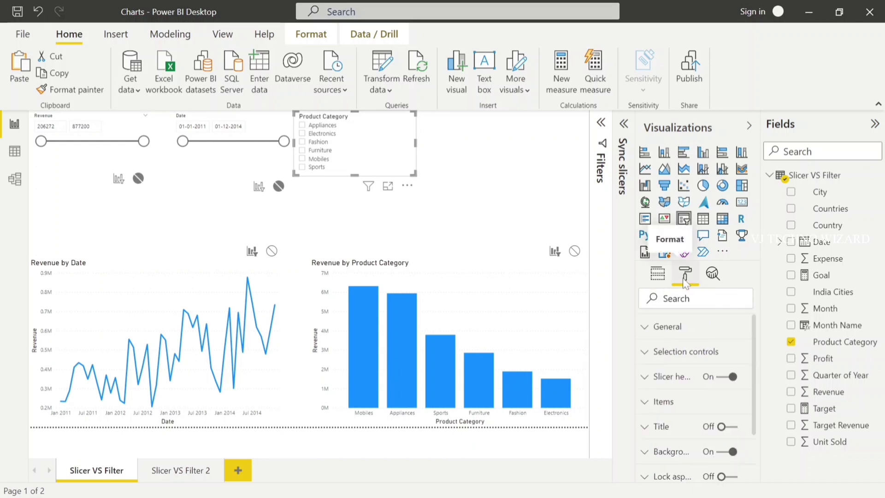
{"action": "left_click", "coordinate": [654, 326]}
{"action": "scroll", "coordinate": [693, 410], "scroll_direction": "down", "scroll_amount": 2}
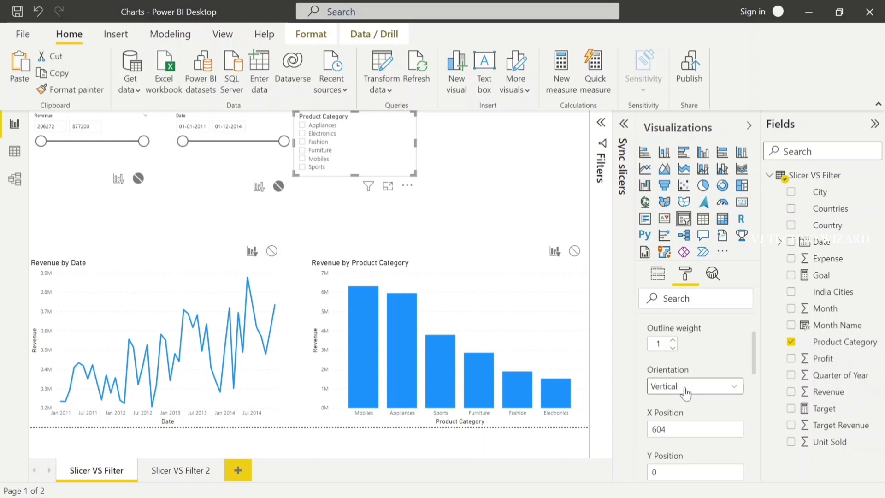
{"action": "left_click", "coordinate": [685, 389]}
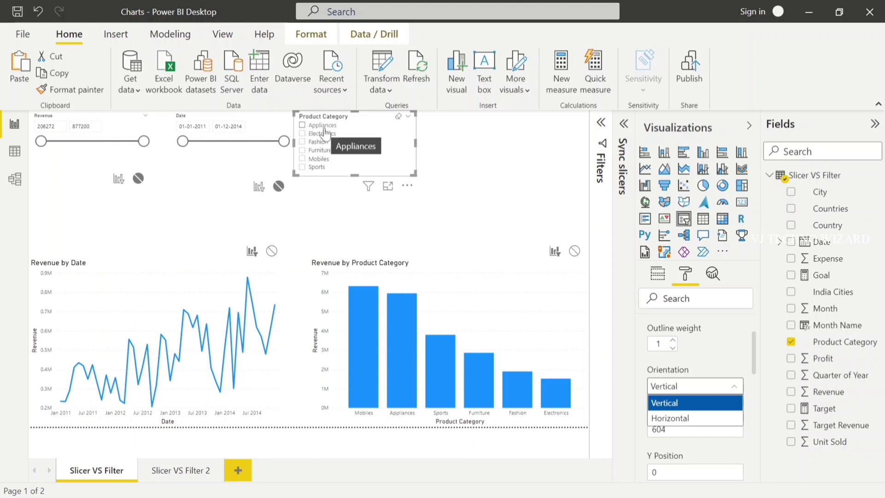
{"action": "left_click", "coordinate": [673, 420]}
{"action": "left_click_drag", "start_coordinate": [415, 146], "coordinate": [587, 146]}
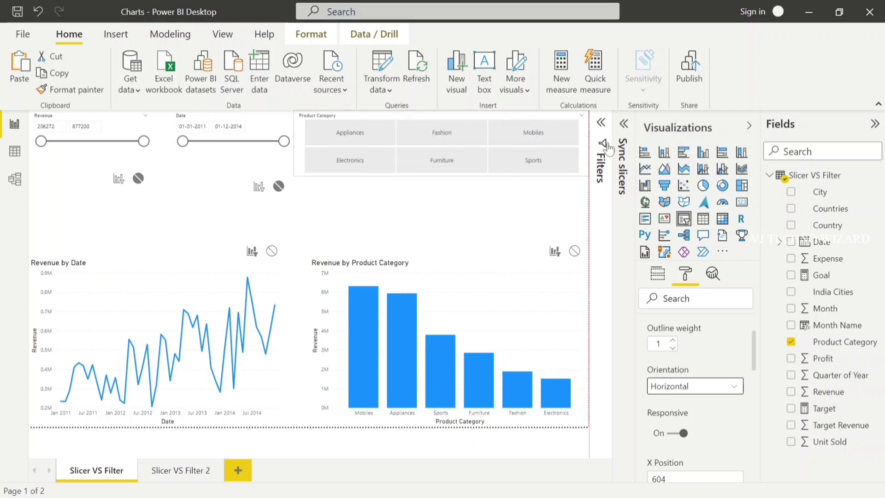
- Filter the charts with the Product Category tiles, choosing Appliances first and Furniture second
{"action": "left_click", "coordinate": [353, 134]}
{"action": "left_click", "coordinate": [350, 134]}
{"action": "left_click", "coordinate": [350, 135]}
{"action": "left_click", "coordinate": [362, 136]}
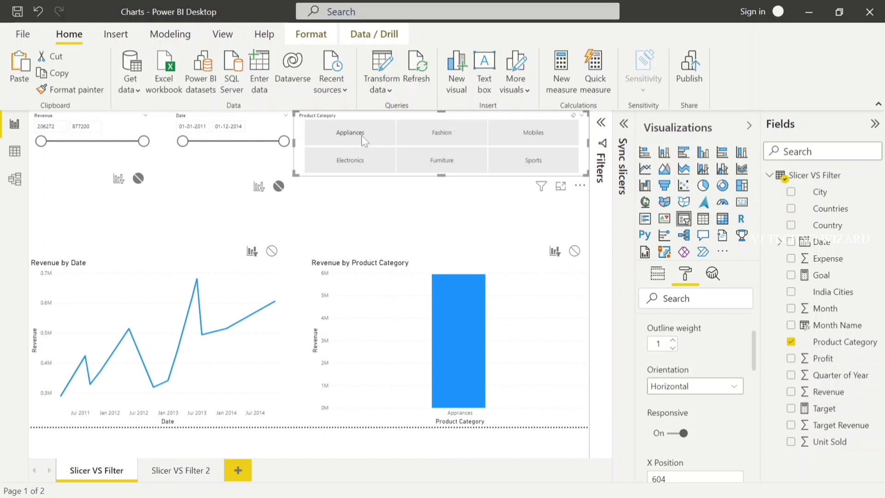
{"action": "left_click", "coordinate": [339, 140]}
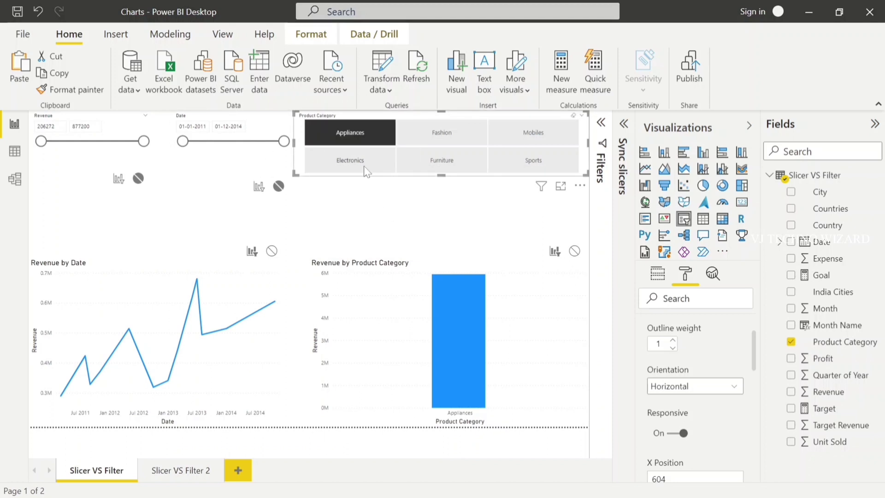
{"action": "left_click", "coordinate": [452, 153]}
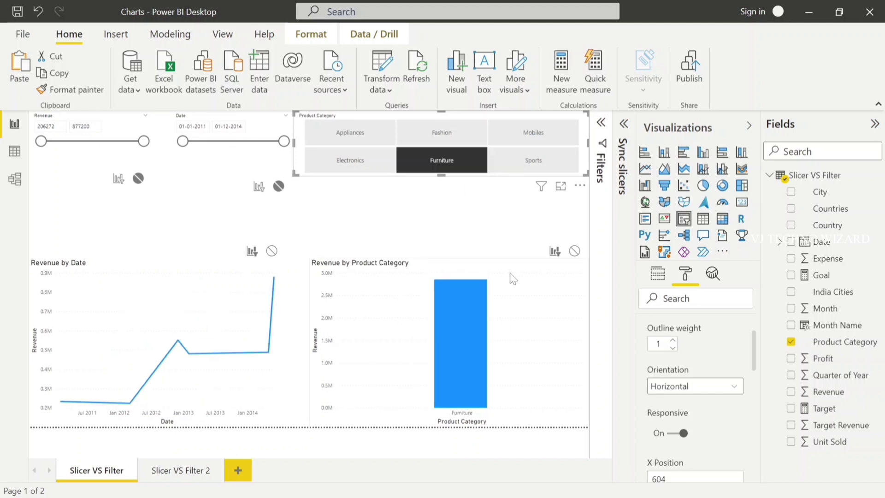
{"action": "left_click", "coordinate": [424, 159]}
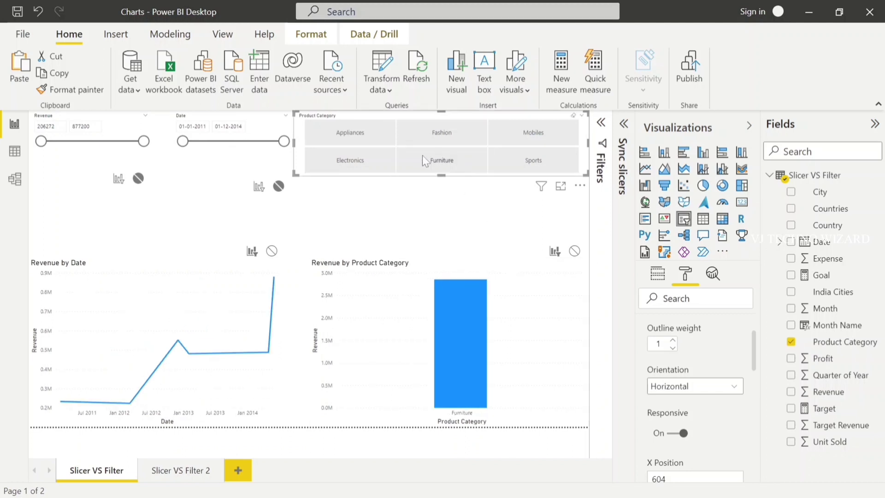
{"action": "left_click", "coordinate": [449, 164]}
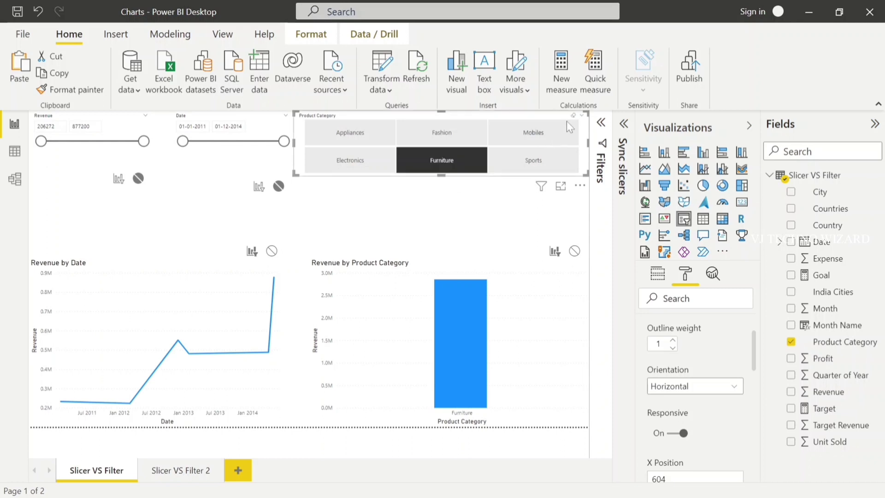
{"action": "left_click", "coordinate": [580, 187]}
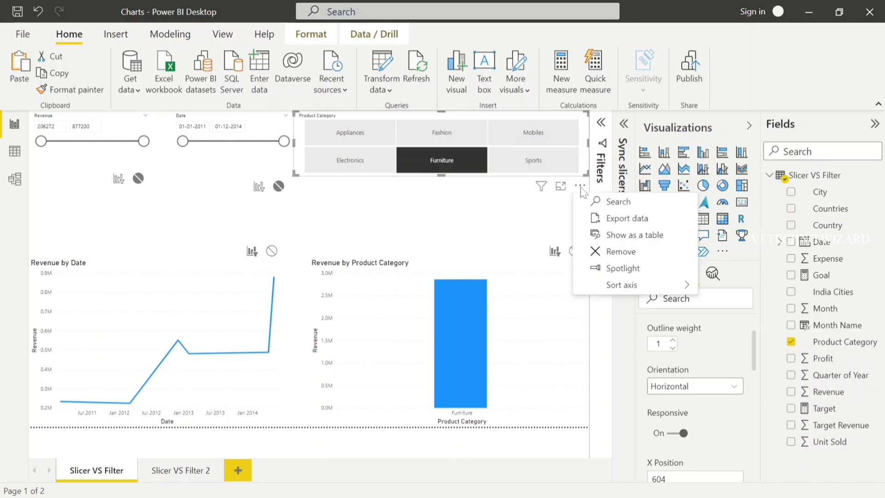
{"action": "mouse_move", "coordinate": [622, 285]}
{"action": "left_click", "coordinate": [521, 207]}
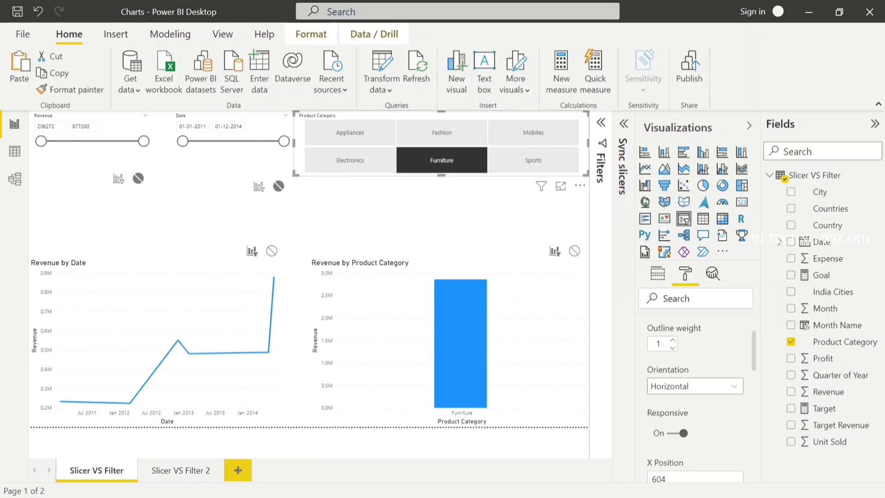
- Set the Product Category slicer's orientation back to Vertical and switch the slicer type to Dropdown
{"action": "left_click", "coordinate": [672, 386]}
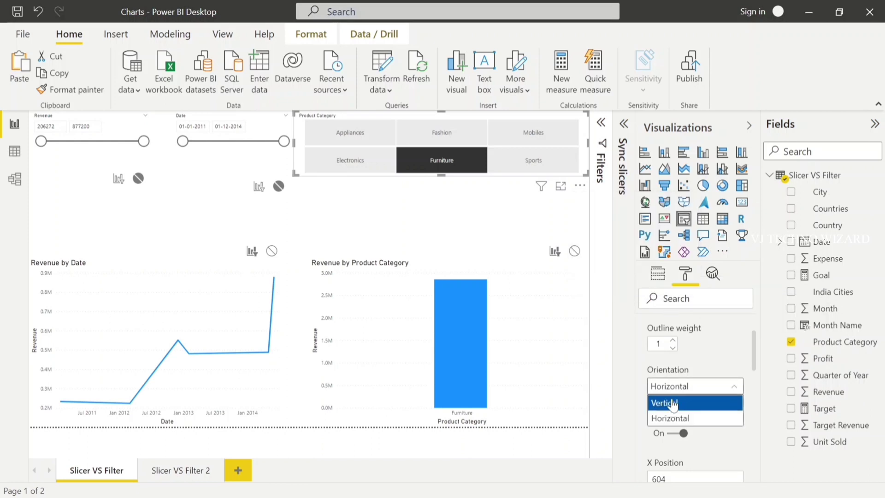
{"action": "left_click", "coordinate": [671, 400]}
{"action": "left_click", "coordinate": [657, 274]}
{"action": "left_click", "coordinate": [582, 118]}
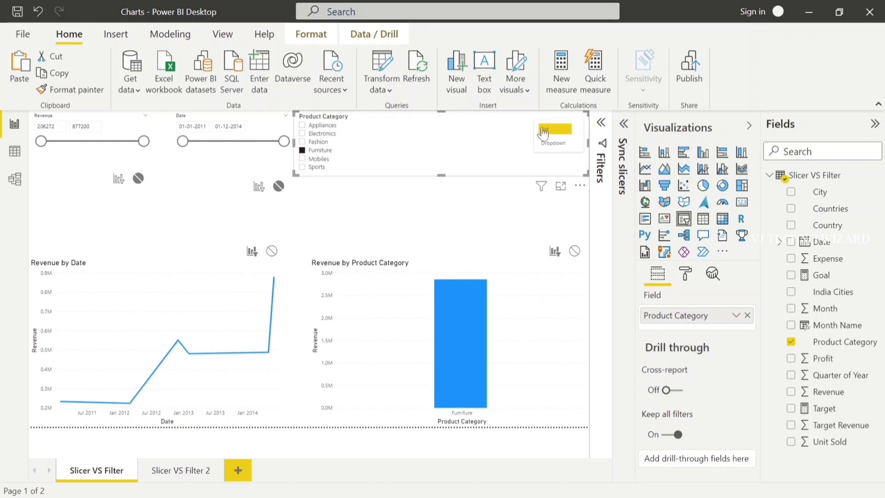
{"action": "left_click", "coordinate": [555, 143]}
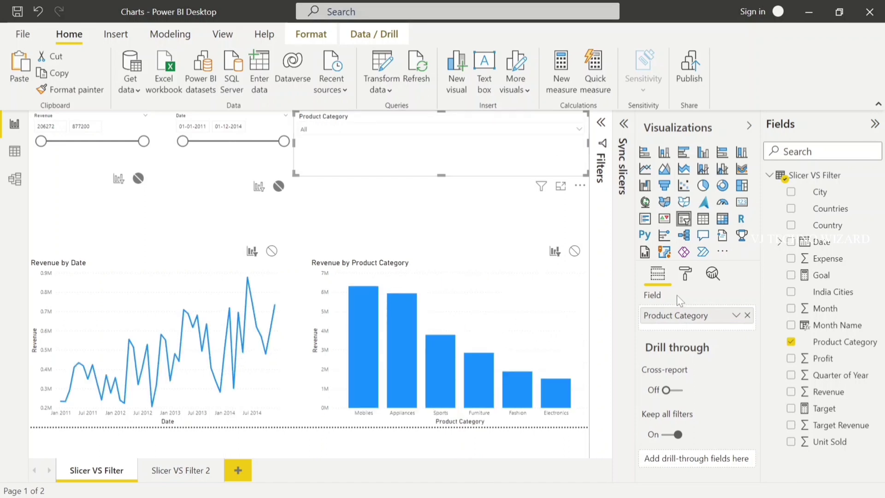
- Check the general formatting options of the Product Category dropdown, and switch the slicer back to List
{"action": "left_click", "coordinate": [686, 274]}
{"action": "left_click", "coordinate": [654, 326]}
{"action": "scroll", "coordinate": [691, 368], "scroll_direction": "down", "scroll_amount": 1}
{"action": "left_click", "coordinate": [578, 119]}
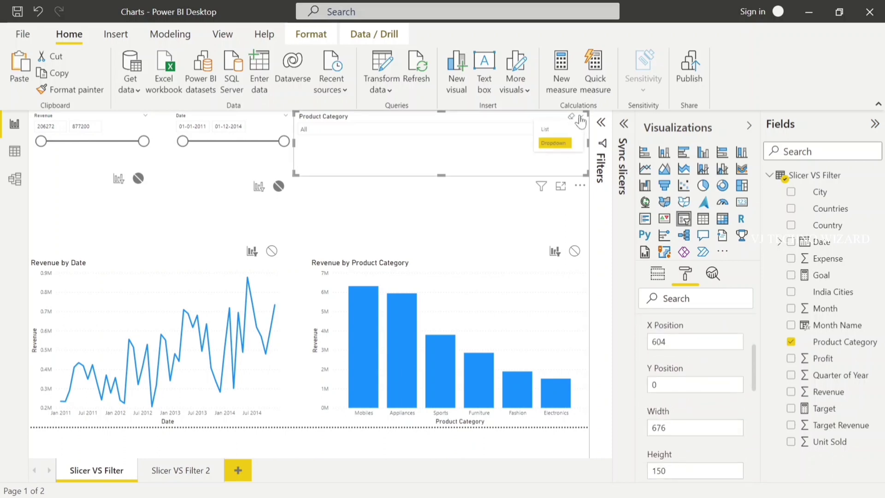
{"action": "left_click", "coordinate": [551, 130]}
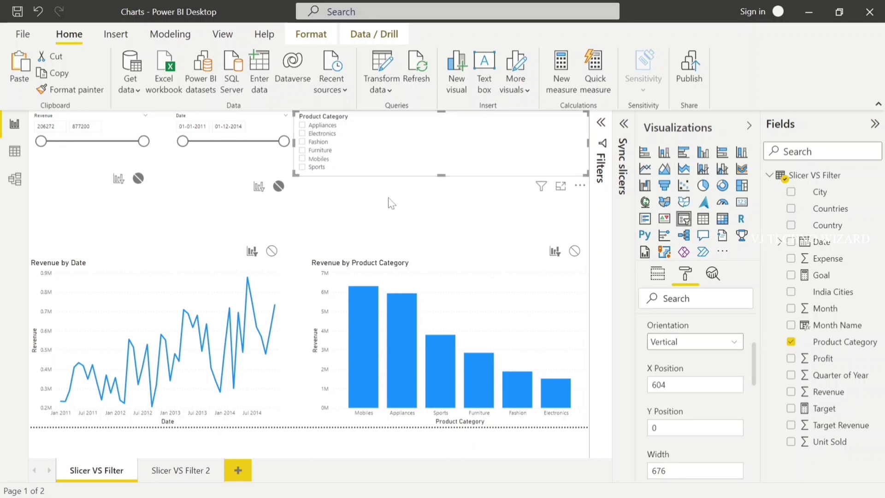
{"action": "left_click", "coordinate": [504, 204]}
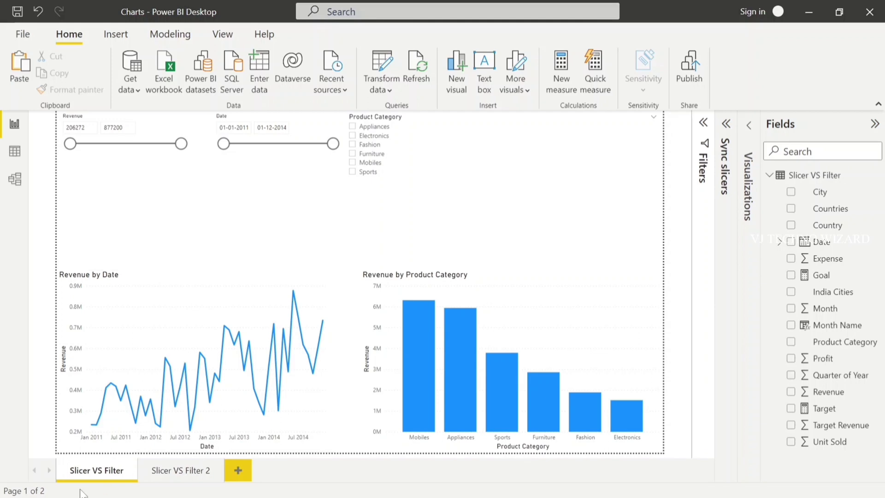
- Compare the Slicer VS Filter 2 page with the Slicer VS Filter page, ending on Slicer VS Filter
{"action": "left_click", "coordinate": [184, 469]}
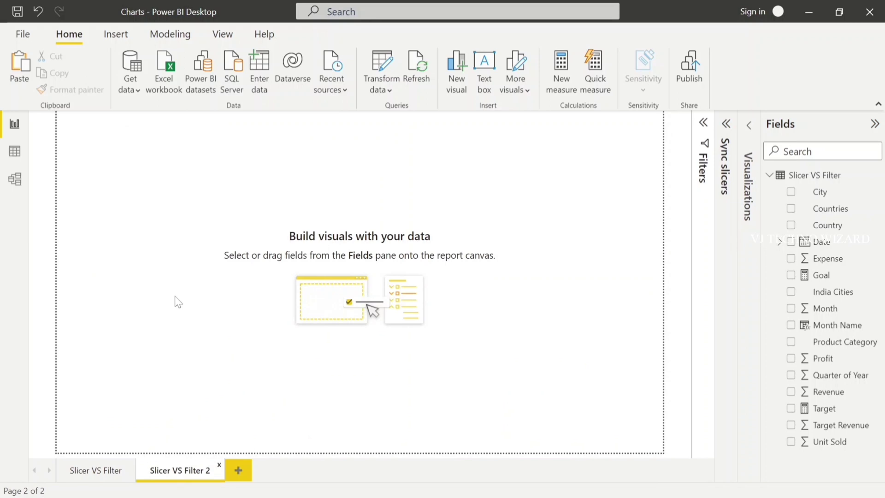
{"action": "left_click", "coordinate": [96, 470]}
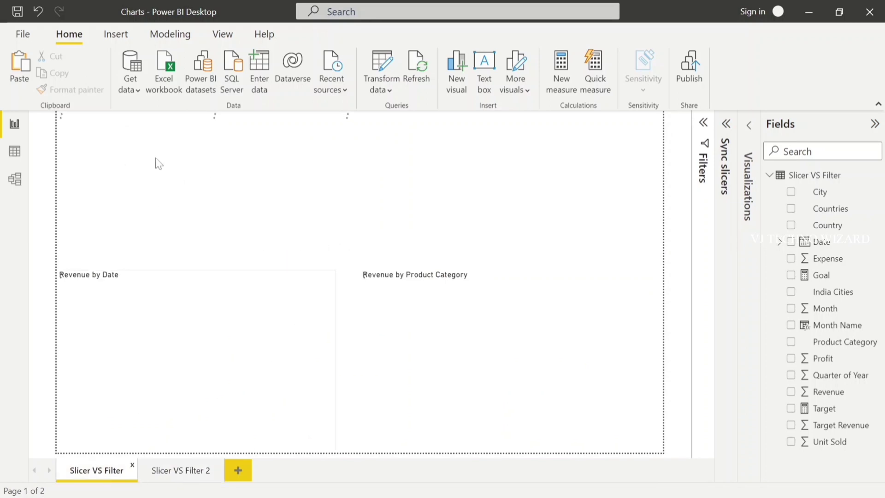
{"action": "left_click", "coordinate": [191, 471]}
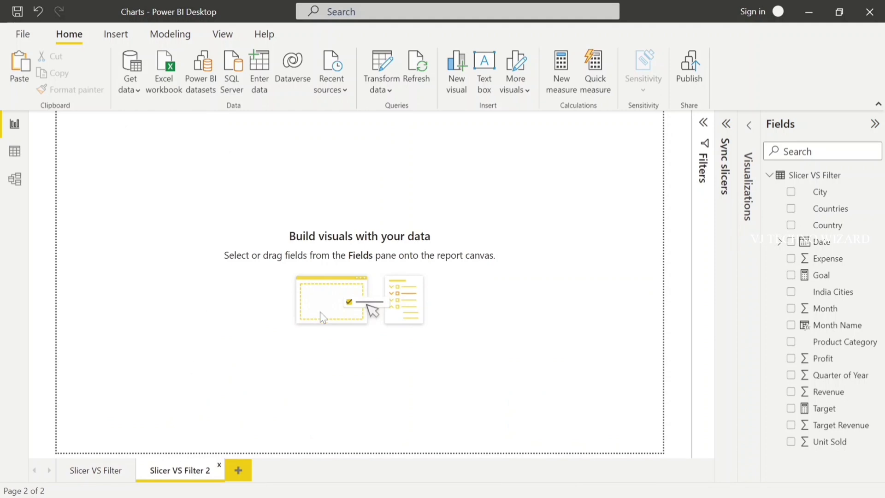
{"action": "left_click", "coordinate": [73, 474]}
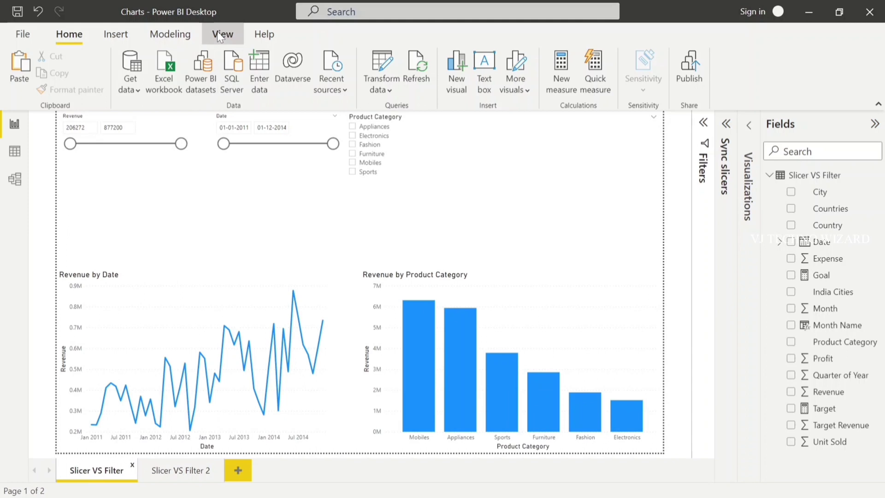
- Show and expand the Sync slicers pane for the Slicer VS Filter page
{"action": "left_click", "coordinate": [219, 37]}
{"action": "left_click", "coordinate": [679, 72]}
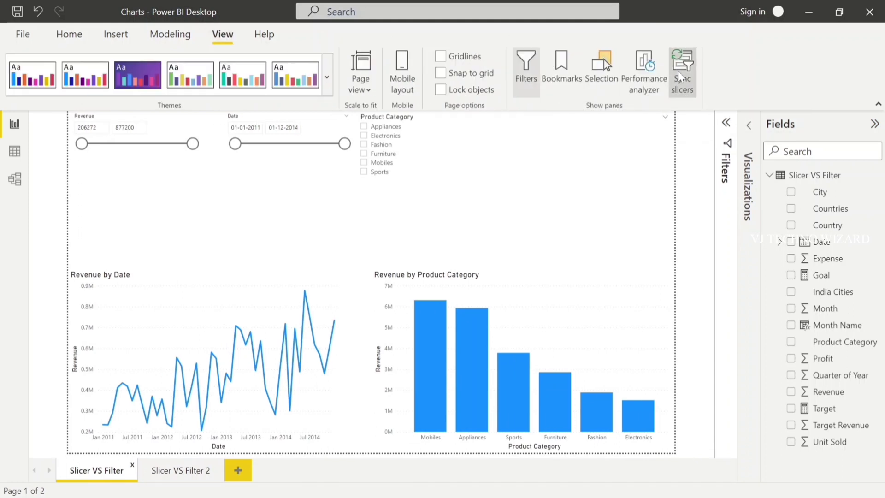
{"action": "left_click", "coordinate": [679, 72]}
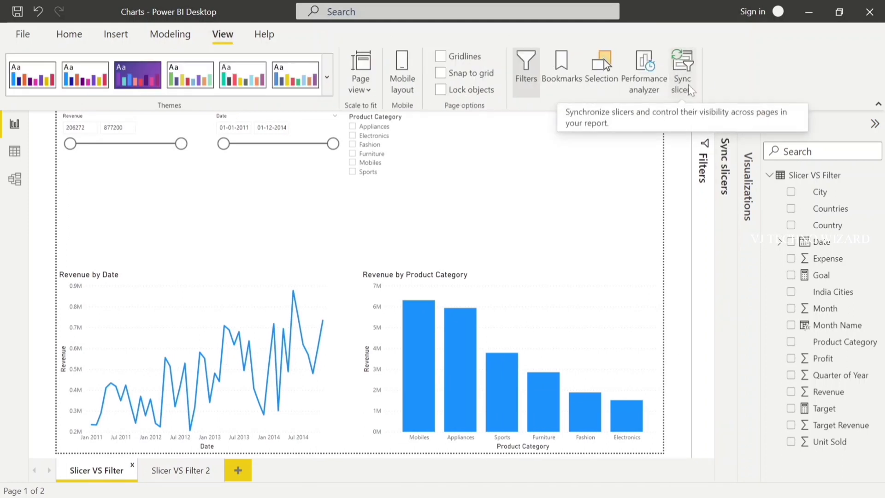
{"action": "left_click", "coordinate": [726, 134]}
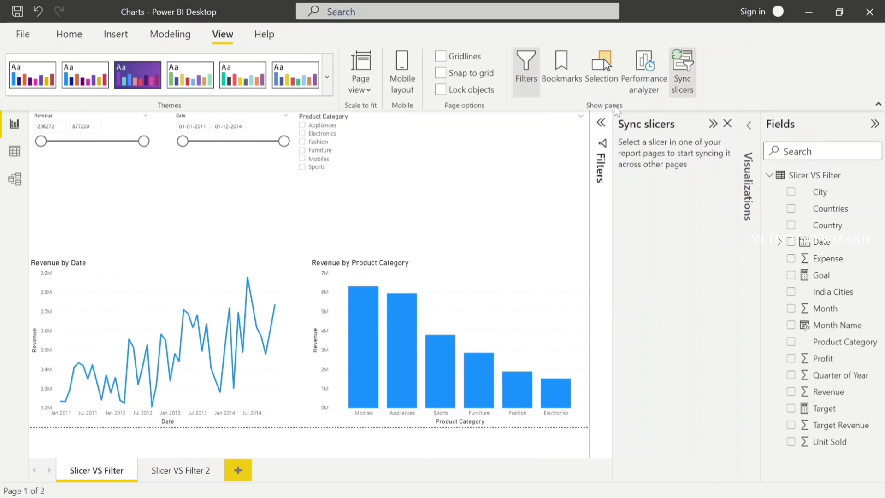
- Make the Revenue slicer visible on Slicer VS Filter 2 with syncing off, and check it on that page
{"action": "left_click", "coordinate": [115, 166]}
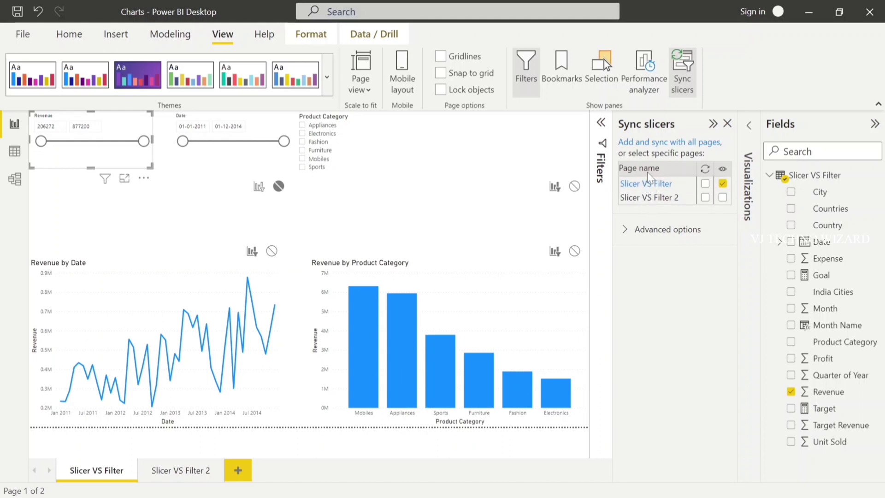
{"action": "left_click", "coordinate": [704, 183]}
{"action": "left_click", "coordinate": [722, 183]}
{"action": "left_click", "coordinate": [723, 198]}
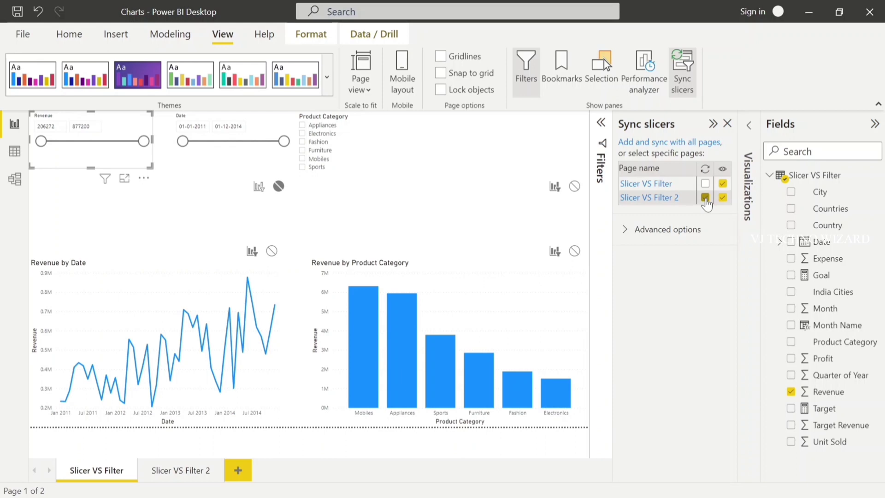
{"action": "left_click", "coordinate": [705, 197]}
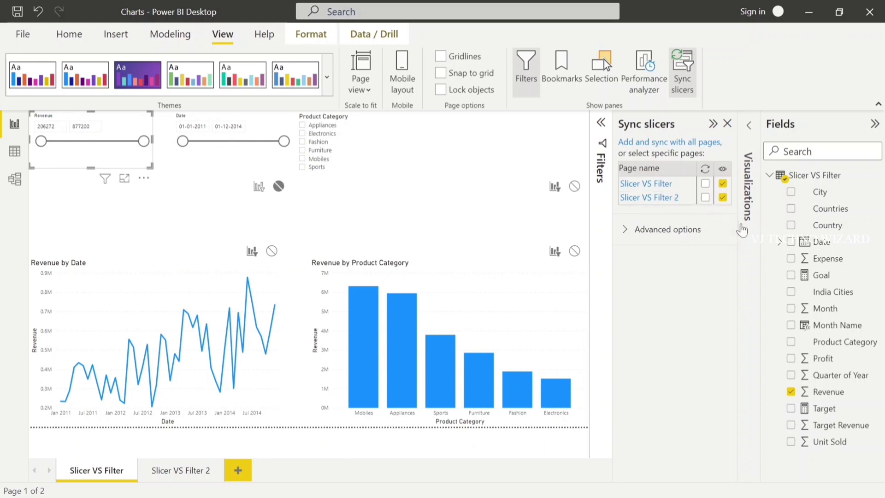
{"action": "left_click", "coordinate": [170, 474]}
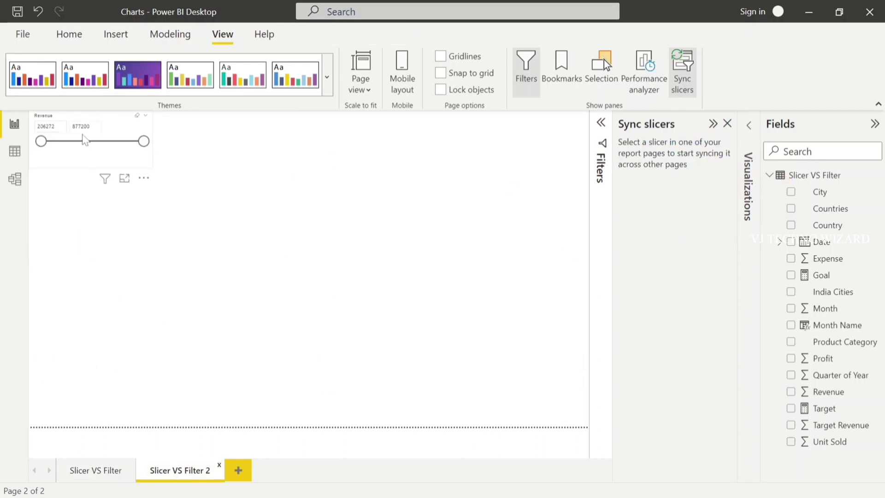
- Back on Slicer VS Filter, make the Date slicer visible on Slicer VS Filter 2 with syncing off, and select the Product Category slicer
{"action": "left_click", "coordinate": [91, 478]}
{"action": "left_click", "coordinate": [227, 164]}
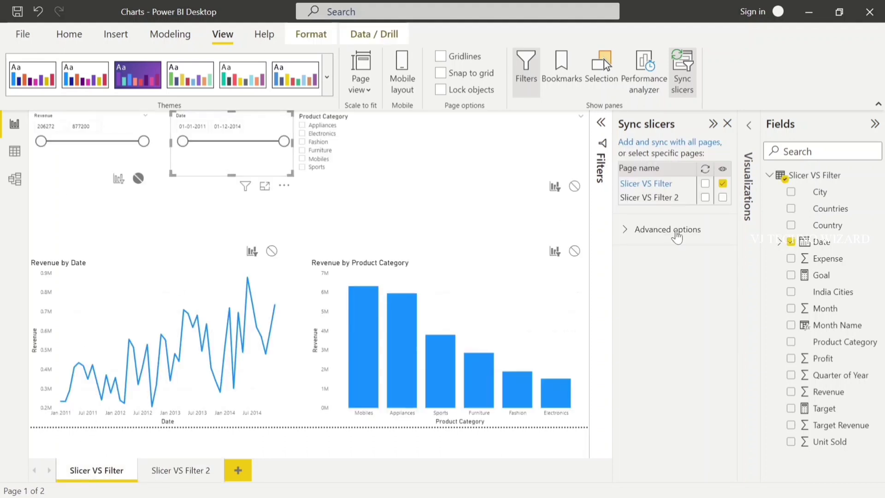
{"action": "left_click", "coordinate": [722, 197]}
{"action": "left_click", "coordinate": [705, 198]}
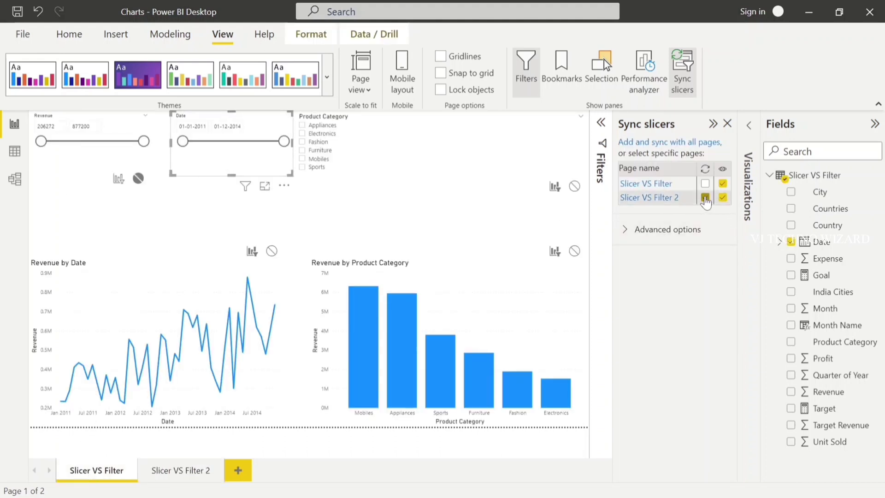
{"action": "left_click", "coordinate": [364, 183]}
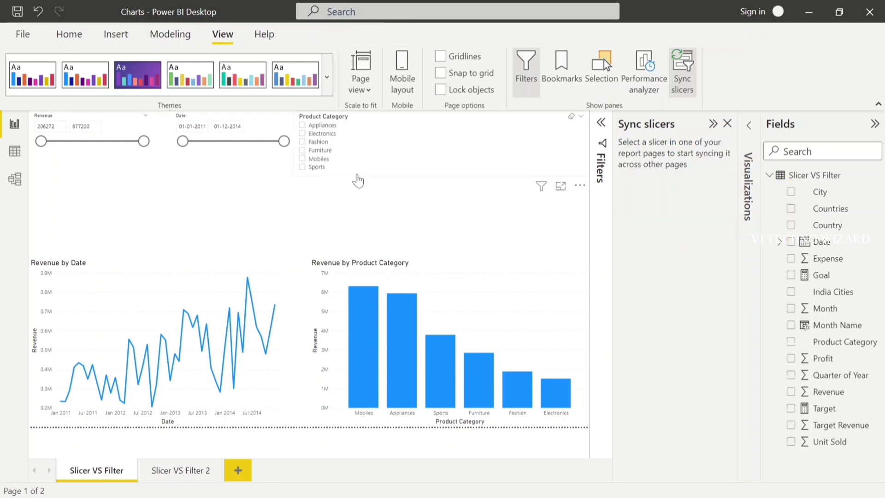
{"action": "left_click", "coordinate": [358, 180]}
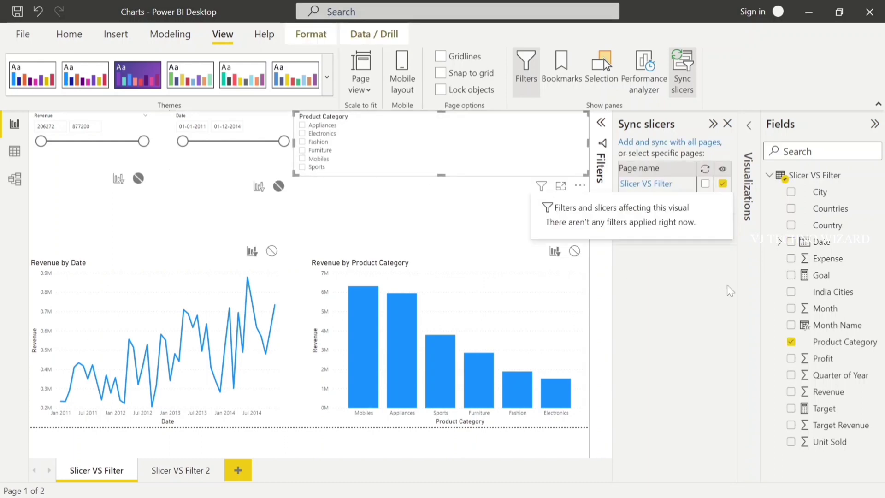
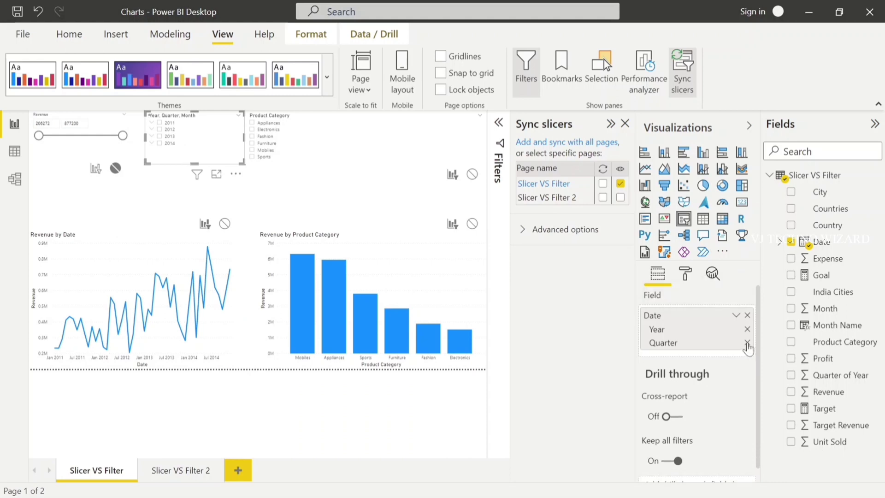
- Remove the Quarter level from the Date slicer's hierarchy, keeping only Year, and deselect the slicer
{"action": "left_click", "coordinate": [747, 342]}
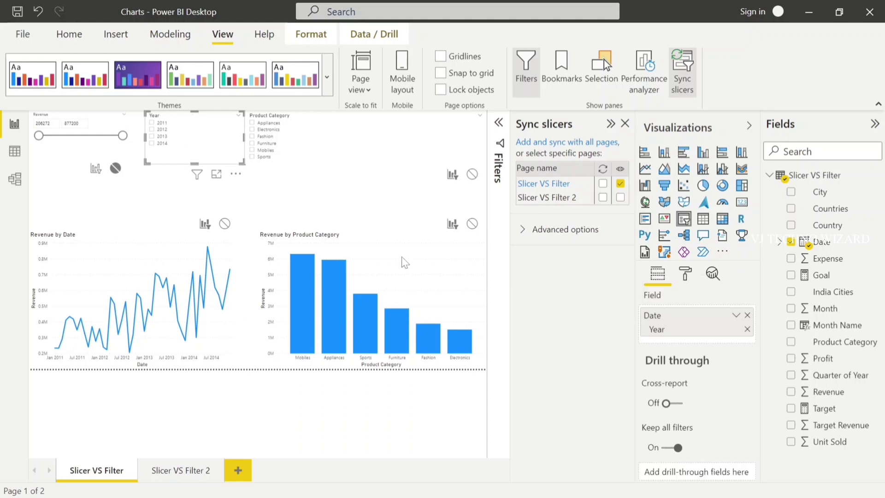
{"action": "left_click", "coordinate": [136, 193]}
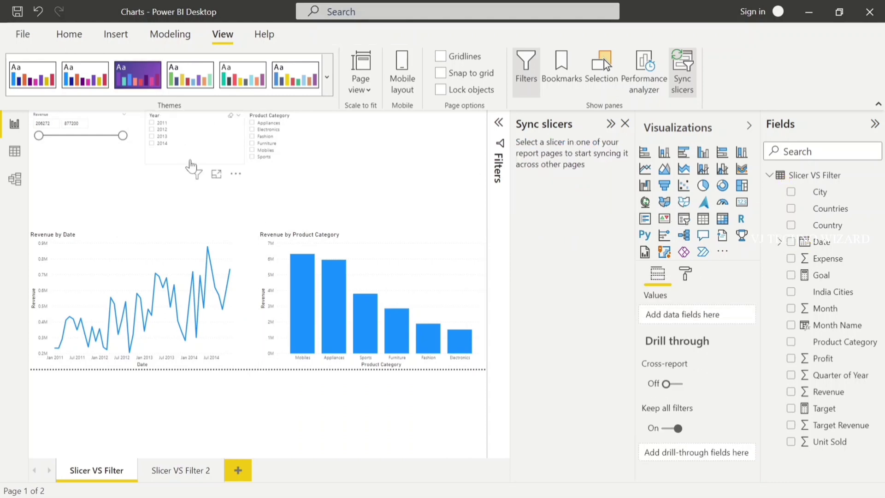
- Filter the Year slicer on Slicer VS Filter to 2014 and go to the Slicer VS Filter 2 page
{"action": "left_click", "coordinate": [159, 152]}
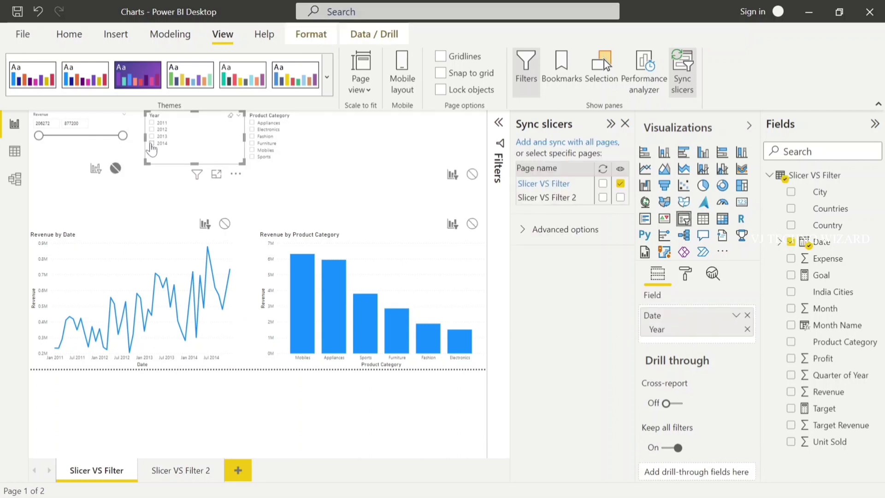
{"action": "left_click", "coordinate": [153, 143]}
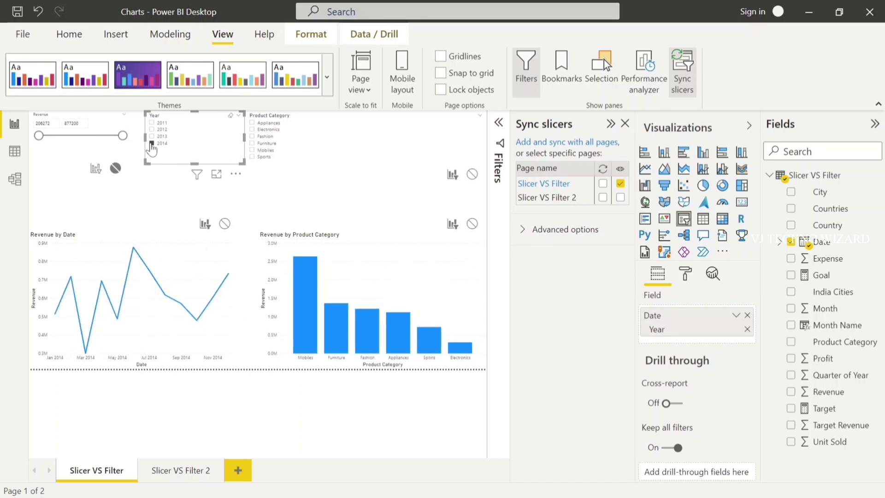
{"action": "left_click", "coordinate": [194, 470]}
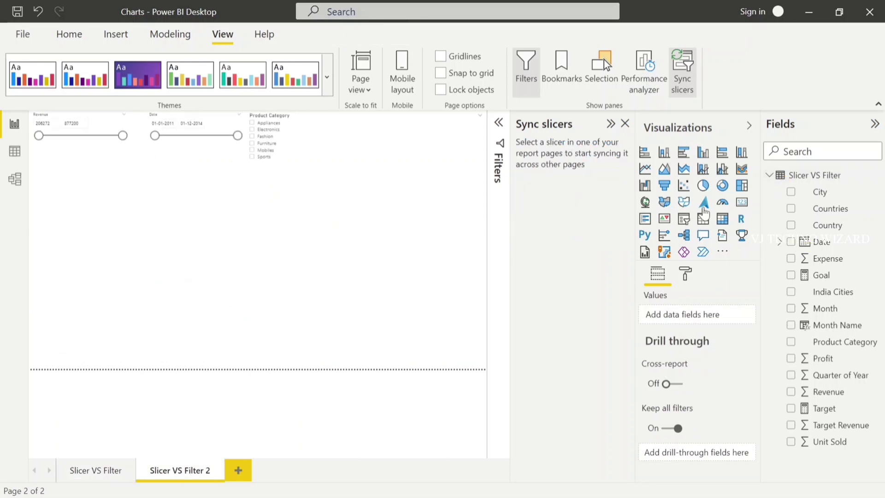
- Add a stacked bar chart to Slicer VS Filter 2 with City on the axis and Revenue as the values
{"action": "left_click", "coordinate": [684, 152]}
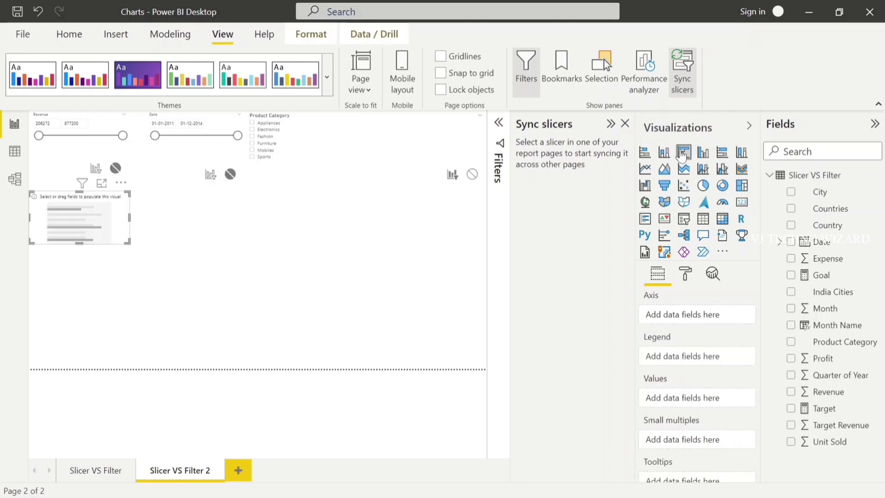
{"action": "left_click", "coordinate": [644, 152]}
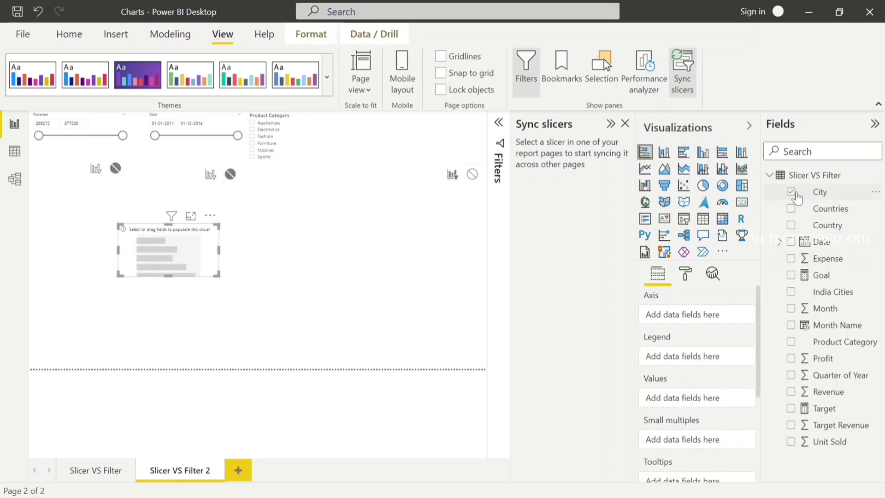
{"action": "left_click_drag", "start_coordinate": [791, 192], "coordinate": [659, 316]}
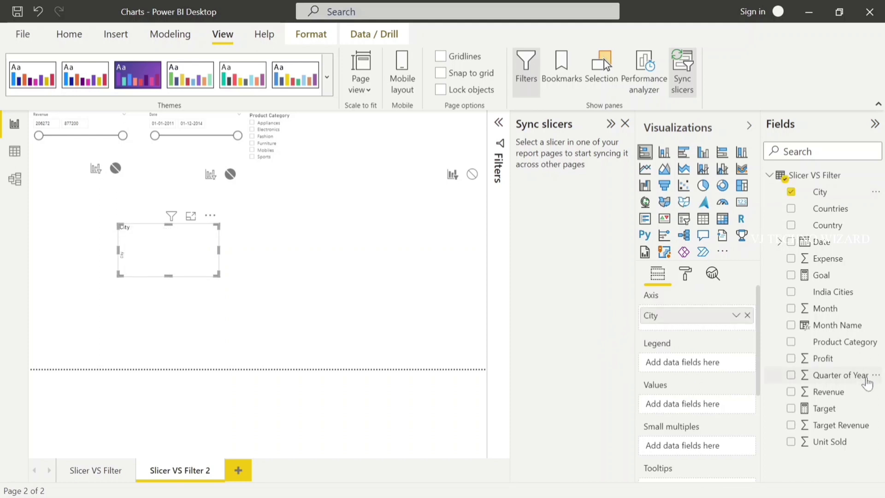
{"action": "left_click_drag", "start_coordinate": [828, 391], "coordinate": [692, 407]}
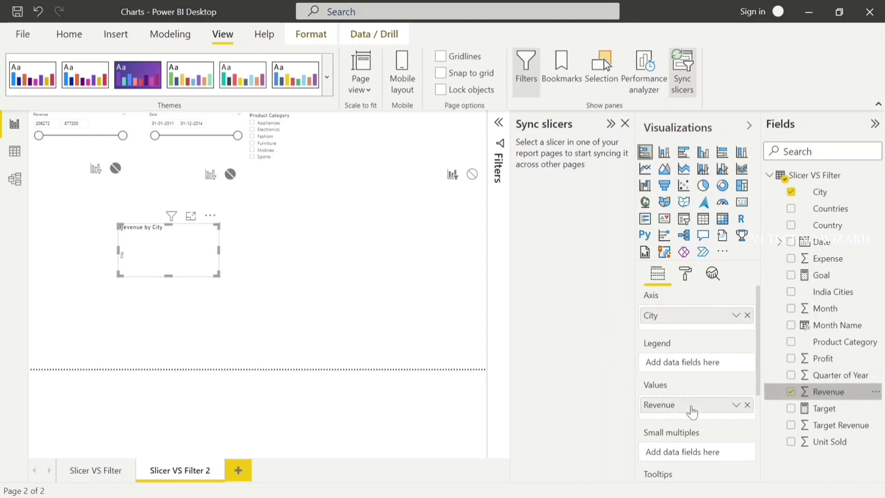
- Enlarge the bar chart to fill the page area below the slicers and use Product Category as its legend
{"action": "left_click_drag", "start_coordinate": [217, 274], "coordinate": [521, 390]}
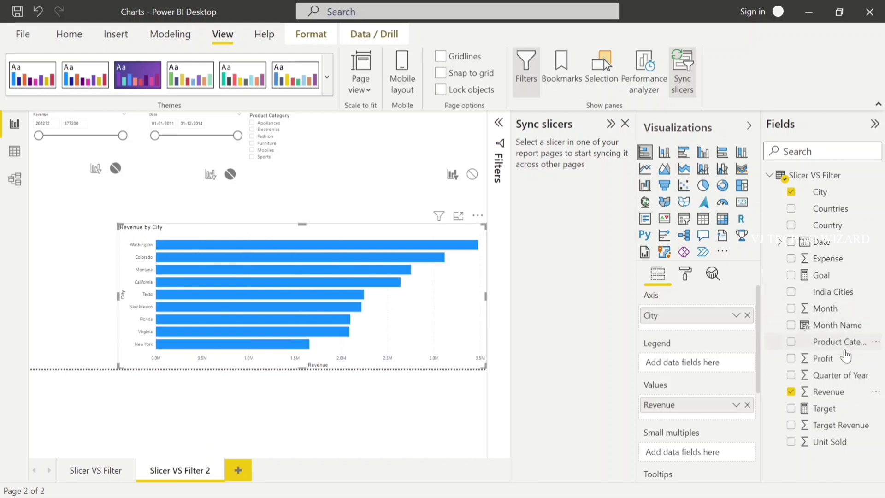
{"action": "left_click_drag", "start_coordinate": [844, 352], "coordinate": [710, 364]}
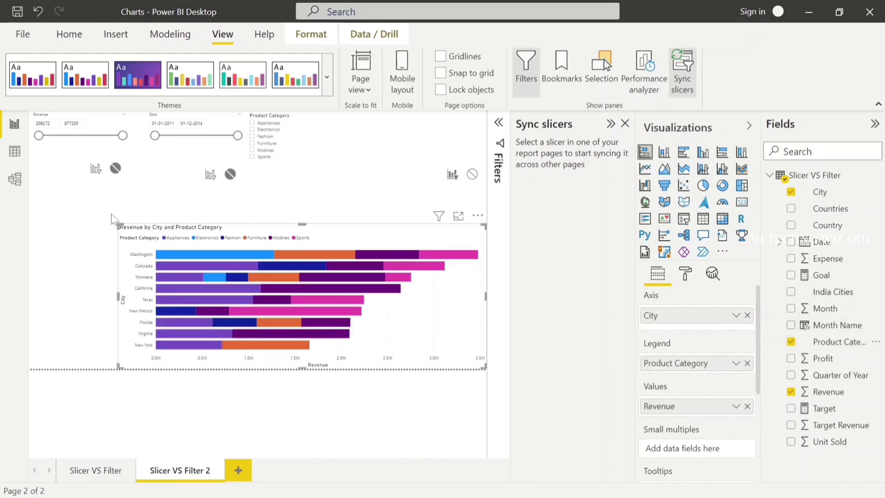
{"action": "left_click_drag", "start_coordinate": [116, 223], "coordinate": [15, 212]}
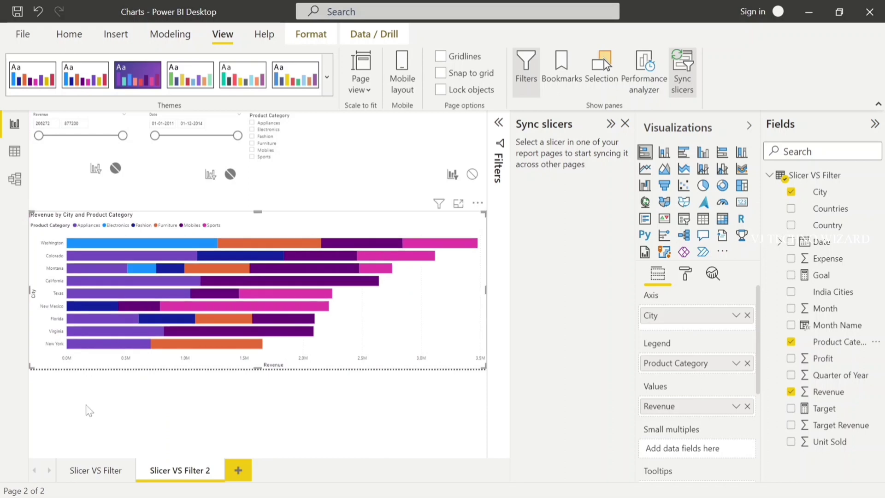
- Compare with Slicer VS Filter, filter the Year slicer on Slicer VS Filter 2 to 2014, and deselect the slicer
{"action": "left_click", "coordinate": [96, 469]}
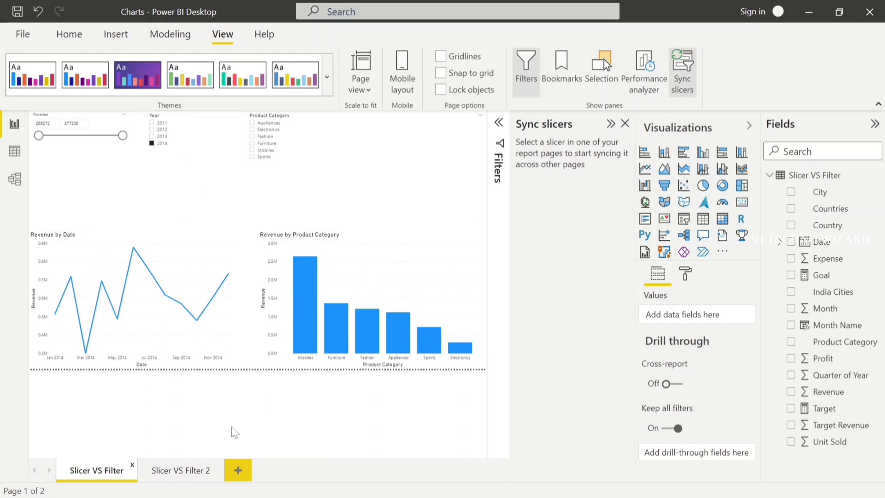
{"action": "left_click", "coordinate": [179, 467]}
{"action": "left_click", "coordinate": [209, 172]}
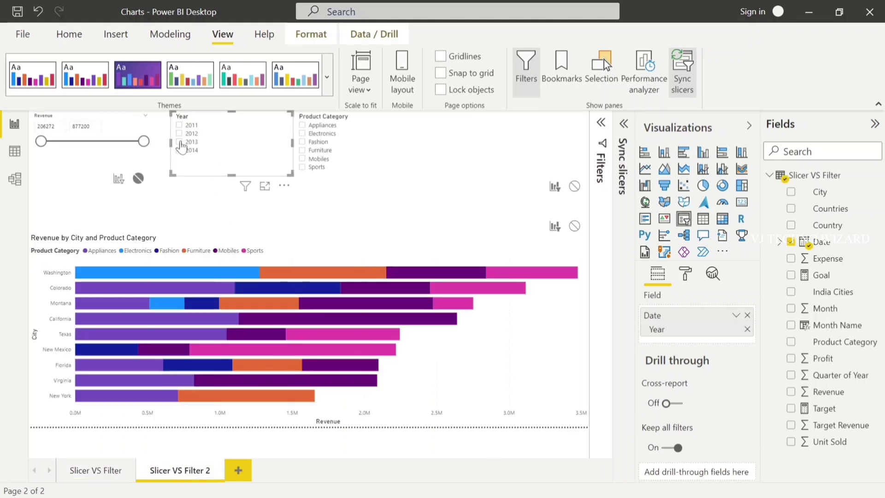
{"action": "left_click", "coordinate": [202, 201]}
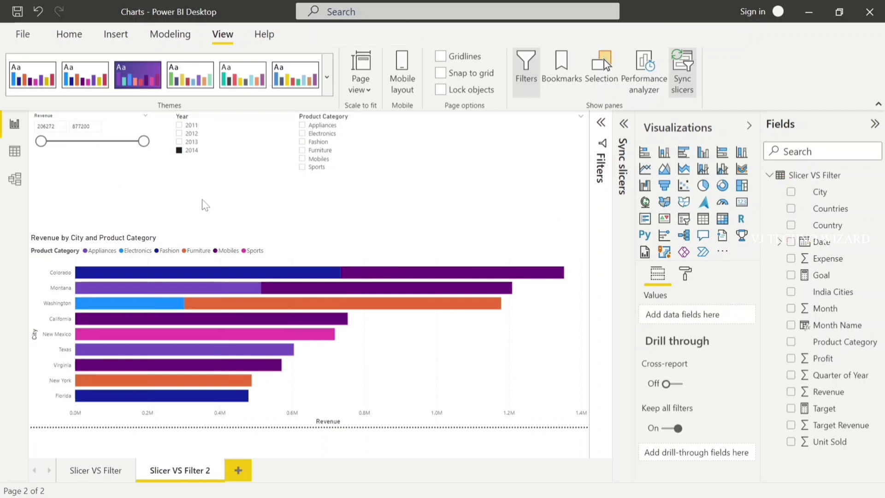
- Compare the charts filtered to 2014 on the Slicer VS Filter and Slicer VS Filter 2 pages
{"action": "left_click", "coordinate": [90, 470]}
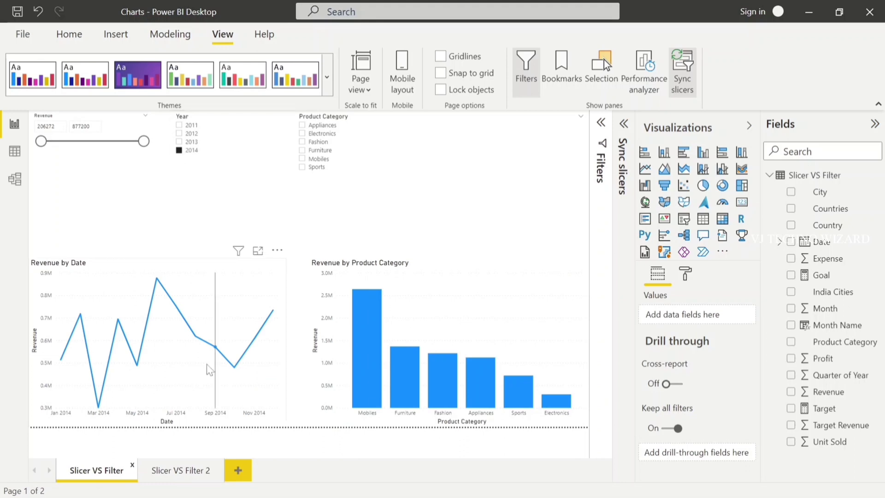
{"action": "left_click", "coordinate": [183, 470]}
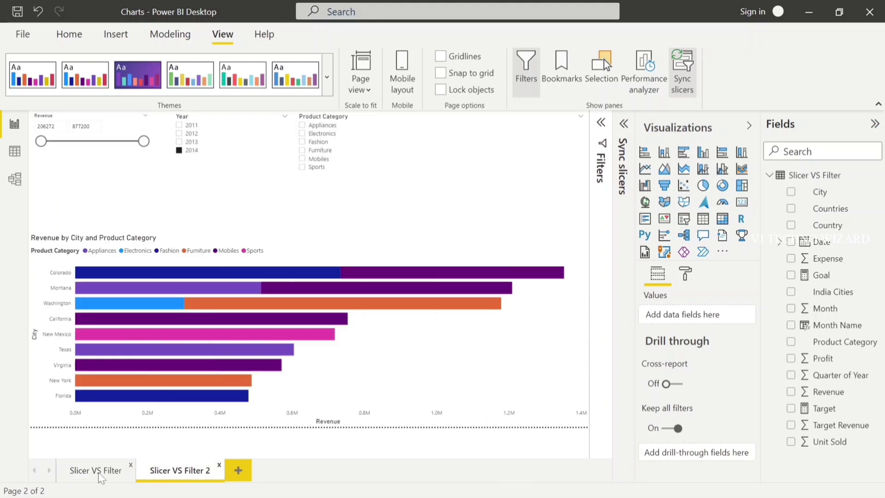
{"action": "left_click", "coordinate": [81, 472]}
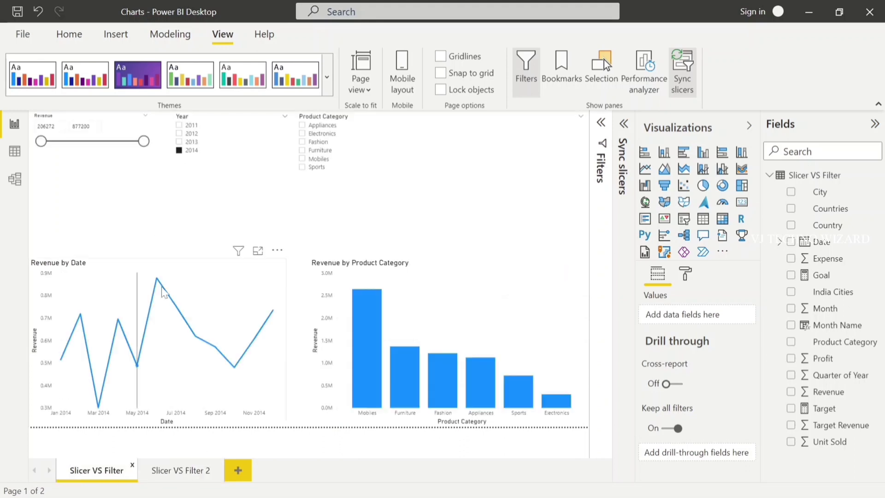
- Turn on syncing of the Year slicer for both Slicer VS Filter and Slicer VS Filter 2
{"action": "left_click", "coordinate": [218, 120]}
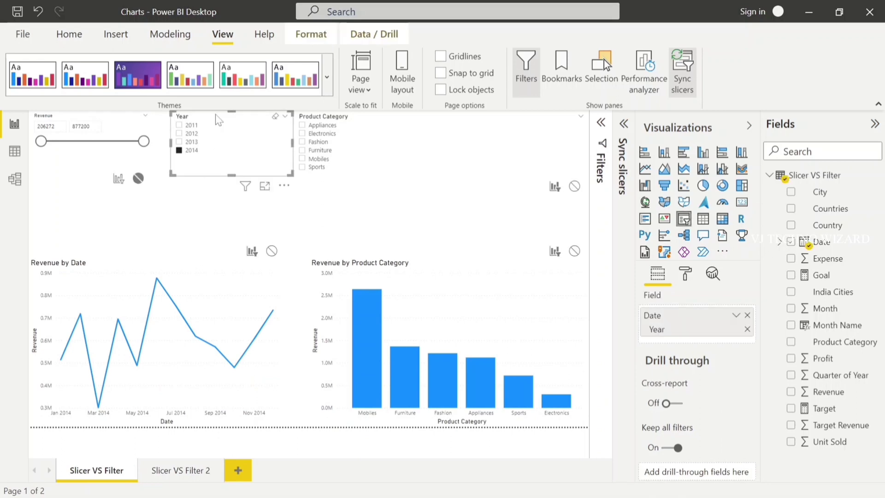
{"action": "left_click", "coordinate": [625, 124]}
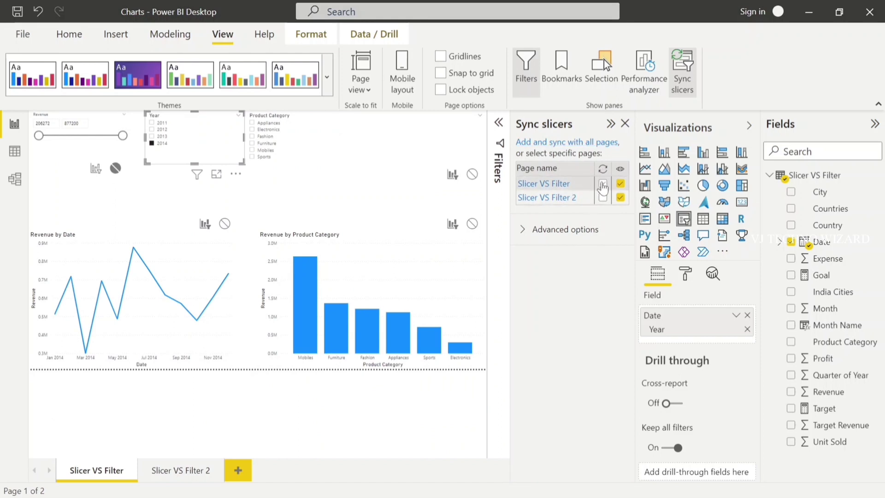
{"action": "left_click", "coordinate": [603, 185]}
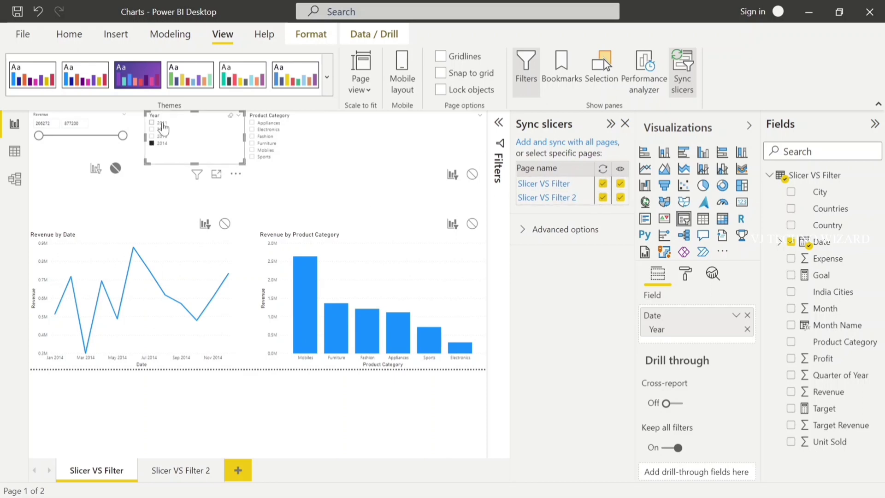
- Set the synced Year slicer to 2012 on Slicer VS Filter 2, add 2013 on Slicer VS Filter, and check each selection on the other page
{"action": "left_click", "coordinate": [170, 476]}
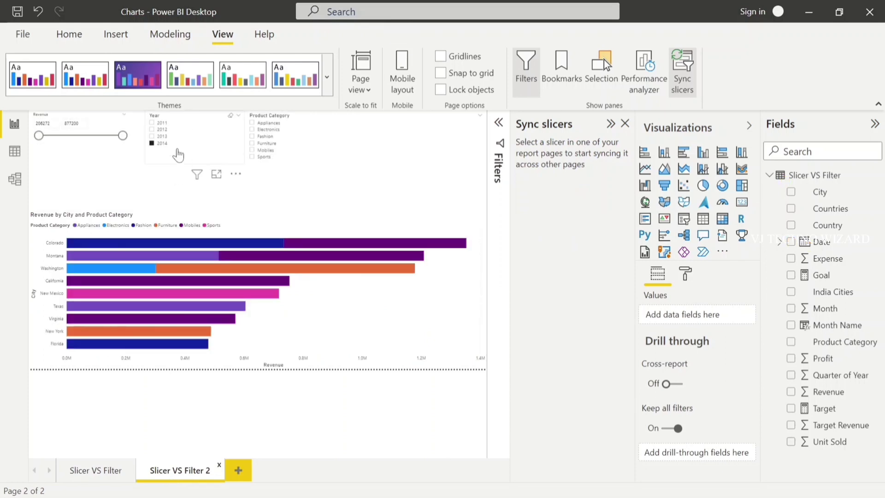
{"action": "left_click", "coordinate": [162, 130]}
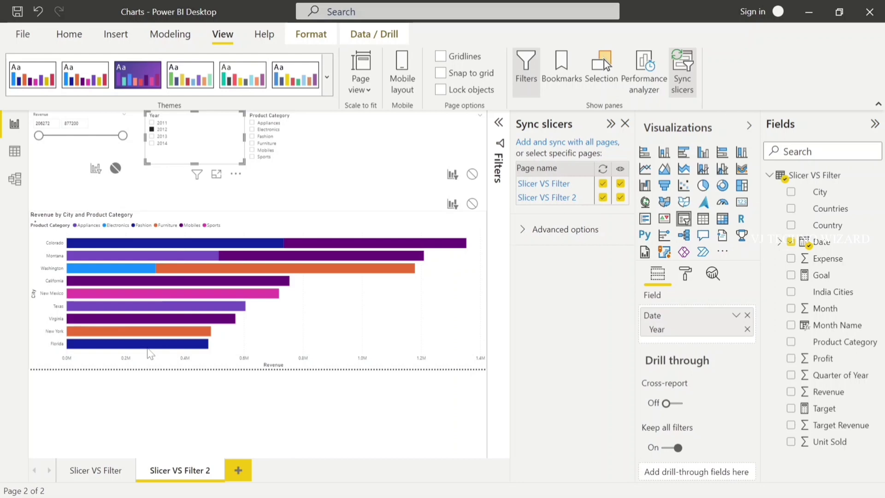
{"action": "left_click", "coordinate": [81, 472]}
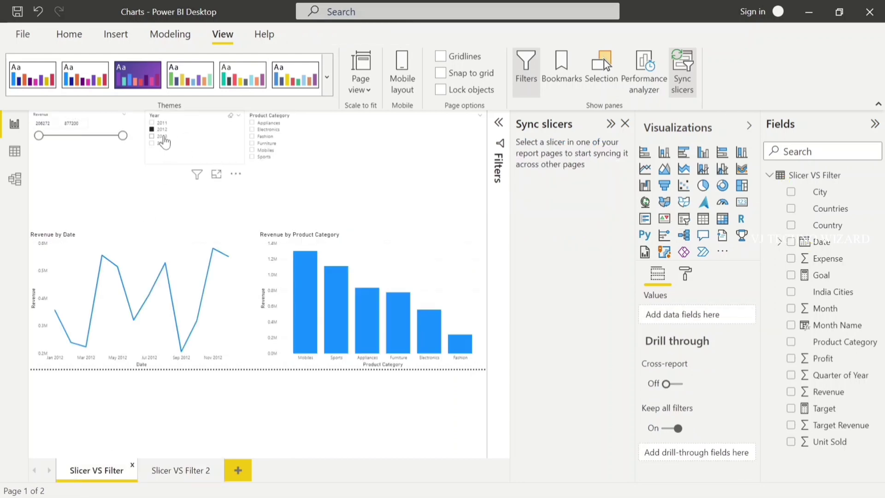
{"action": "left_click", "coordinate": [164, 142]}
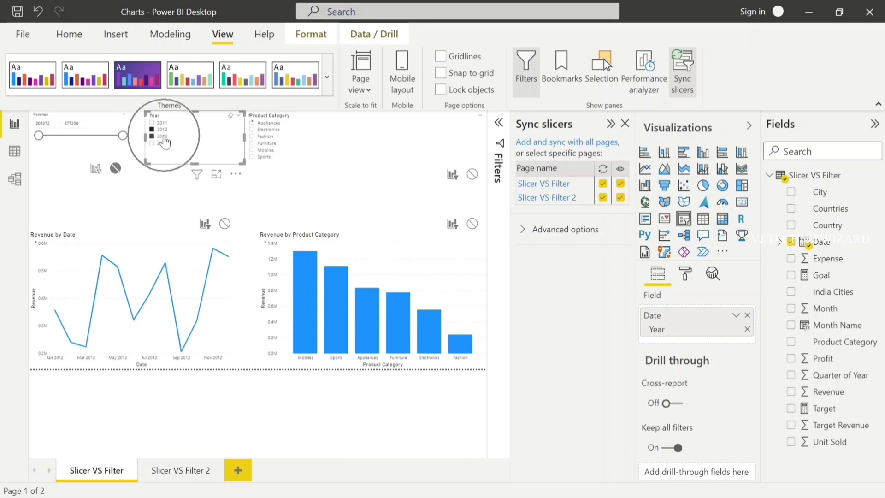
{"action": "left_click", "coordinate": [164, 471]}
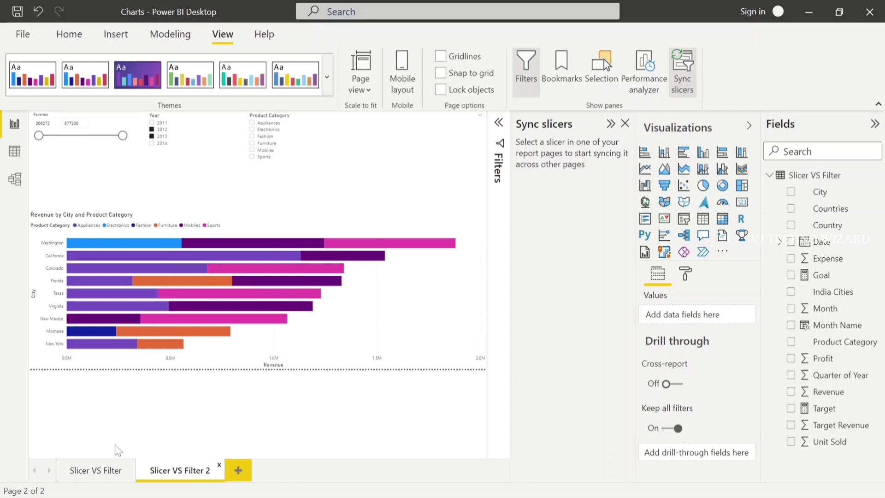
- Return to Slicer VS Filter, close the Sync slicers pane and expand the Filters pane
{"action": "left_click", "coordinate": [94, 470]}
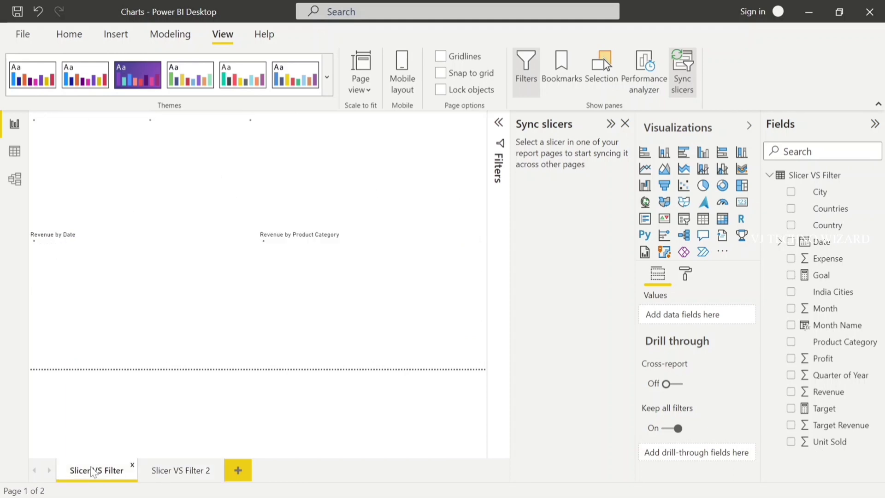
{"action": "left_click", "coordinate": [625, 124]}
{"action": "left_click", "coordinate": [624, 123]}
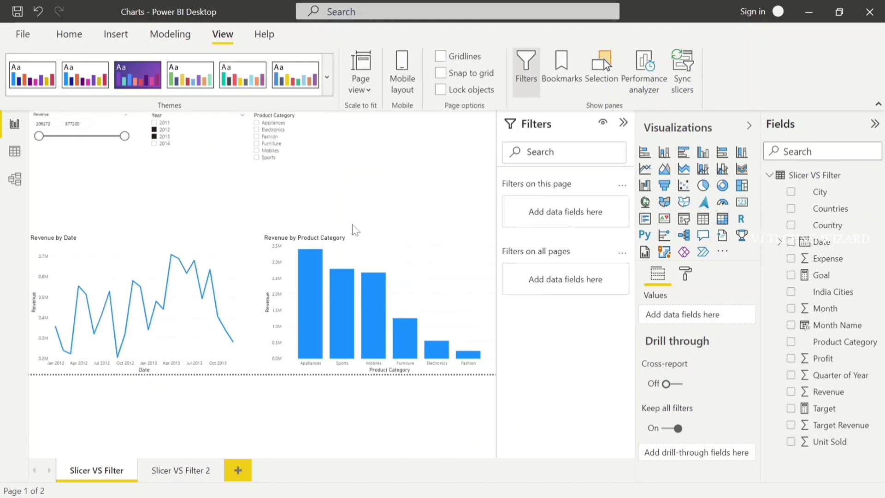
- Try excluding Appliances from the Revenue by Product Category chart with its visual-level Product Category filter, and deselect the chart
{"action": "left_click", "coordinate": [350, 245]}
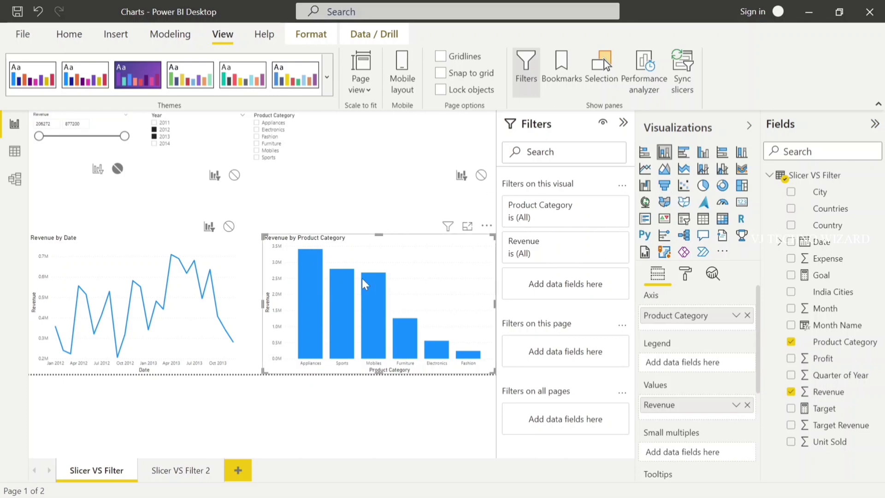
{"action": "left_click", "coordinate": [600, 209]}
{"action": "left_click", "coordinate": [532, 294]}
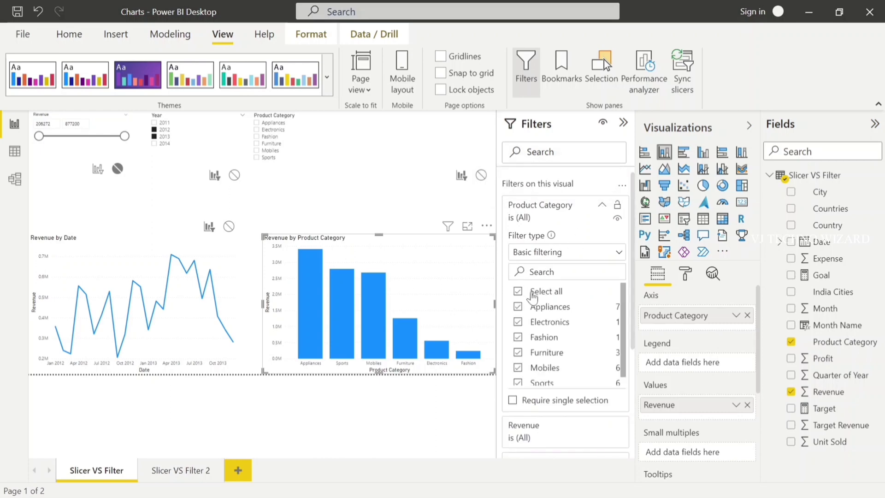
{"action": "left_click", "coordinate": [518, 307]}
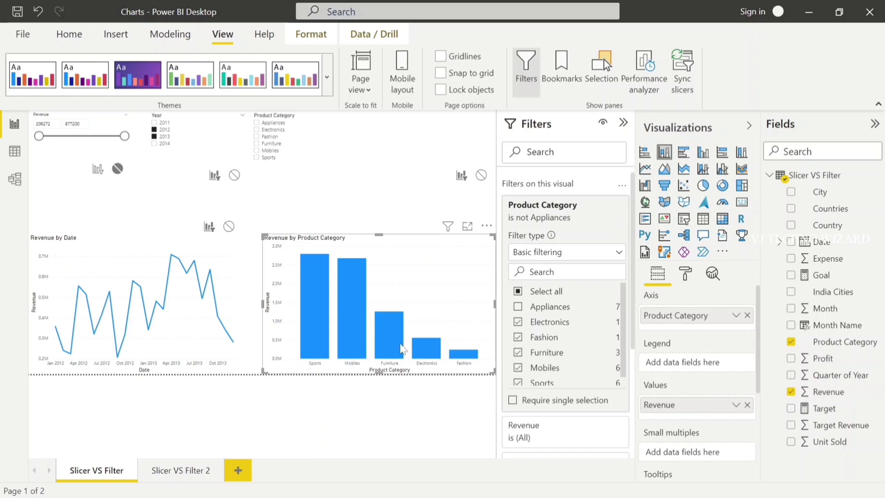
{"action": "left_click", "coordinate": [452, 202]}
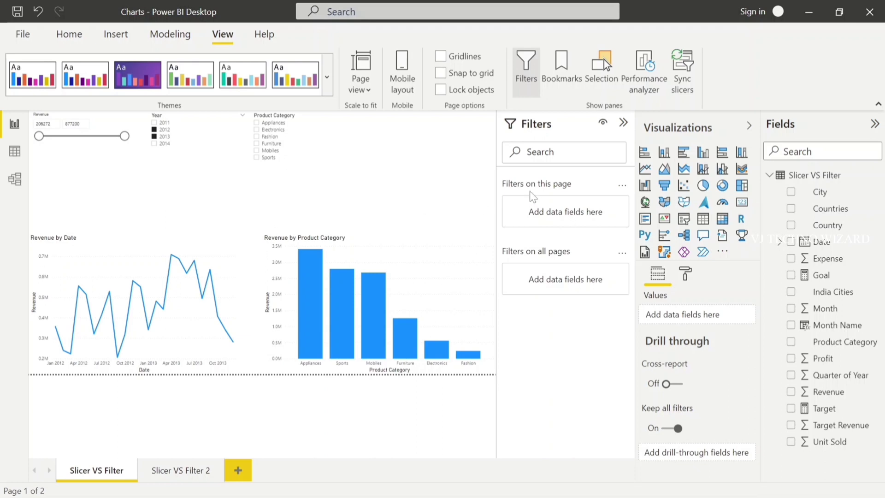
- Add a page-level Product Category filter excluding Appliances and Electronics on Slicer VS Filter, and compare with Slicer VS Filter 2
{"action": "left_click_drag", "start_coordinate": [820, 342], "coordinate": [574, 206]}
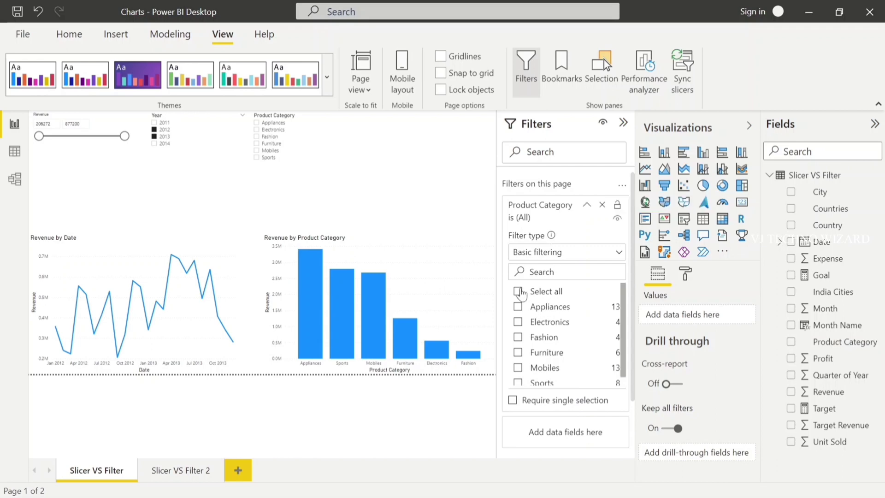
{"action": "left_click", "coordinate": [528, 308]}
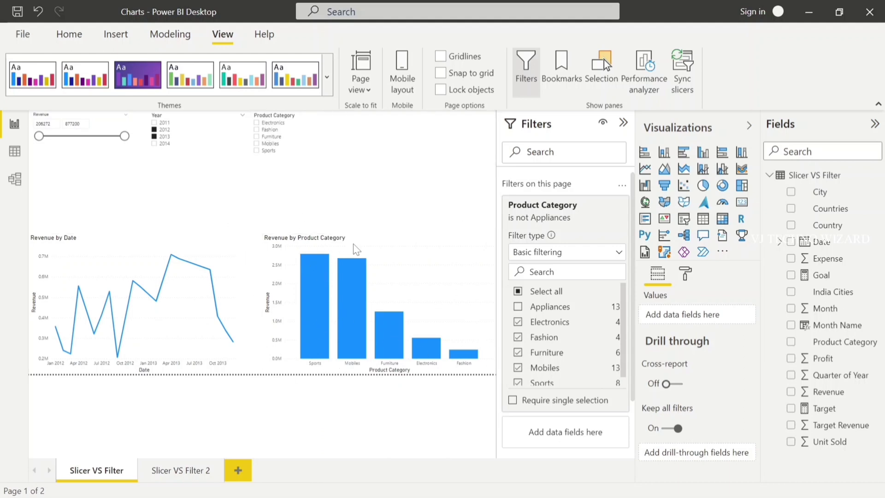
{"action": "left_click", "coordinate": [518, 323]}
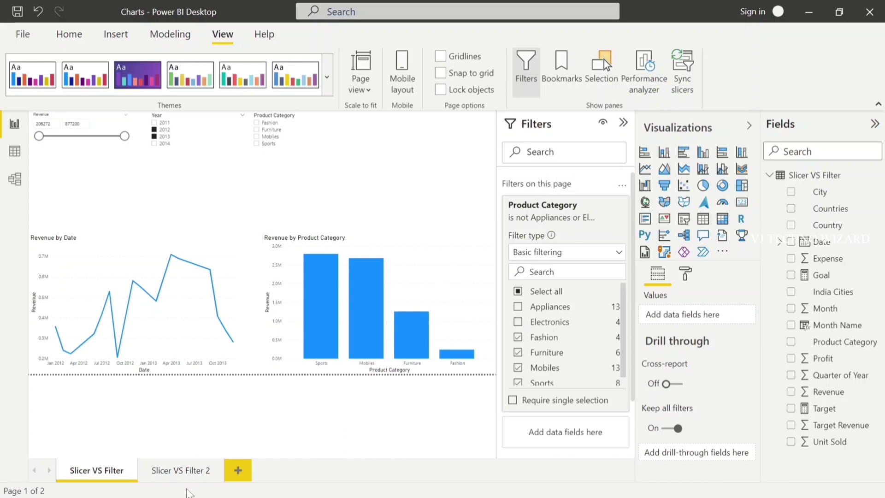
{"action": "left_click", "coordinate": [171, 474]}
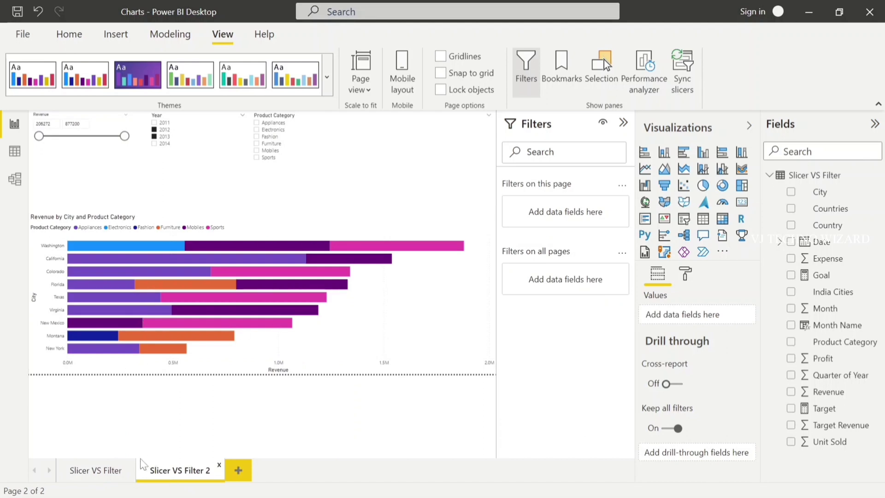
{"action": "left_click", "coordinate": [102, 471]}
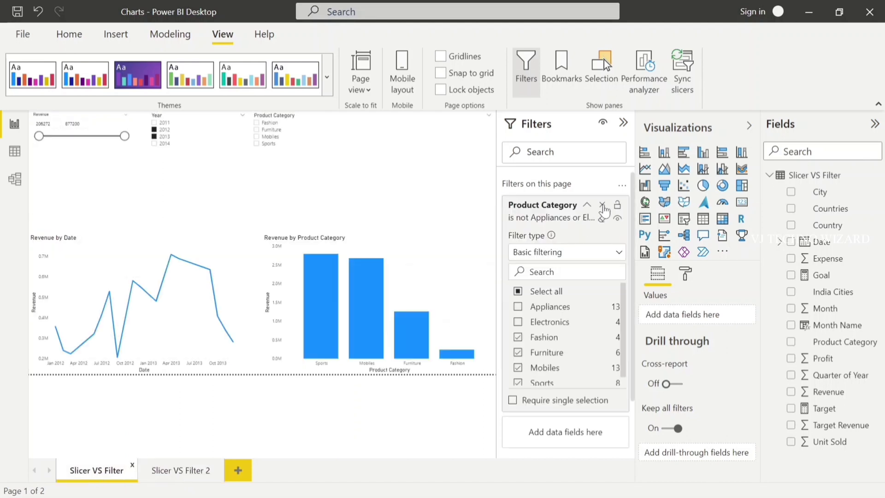
- Replace the page-level Product Category filter with an all-pages filter excluding Appliances and Electronics, and check it on both report pages
{"action": "left_click", "coordinate": [602, 205]}
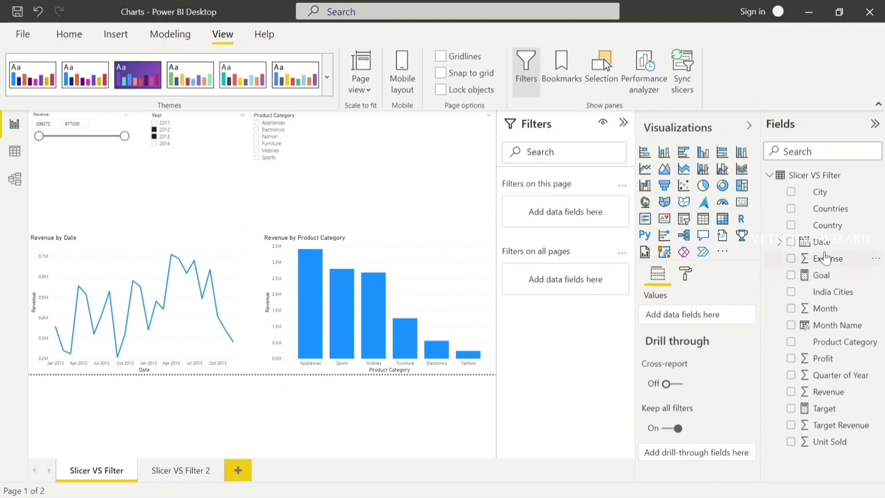
{"action": "left_click_drag", "start_coordinate": [834, 350], "coordinate": [576, 290]}
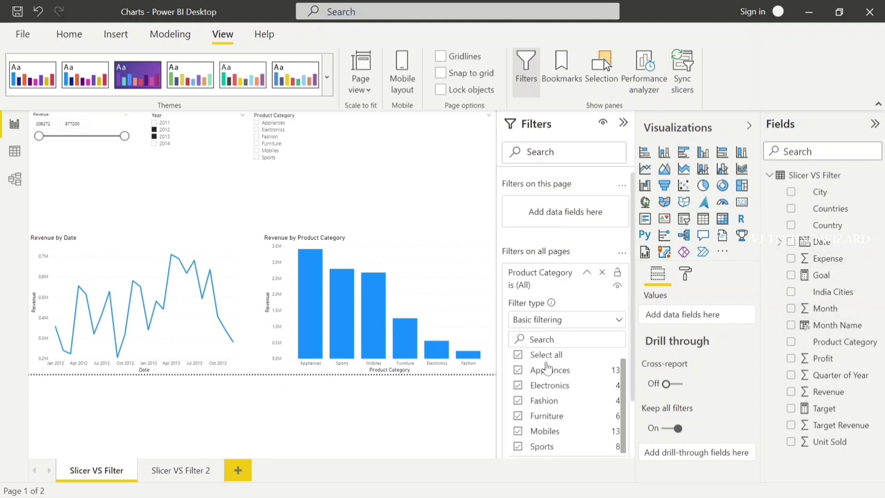
{"action": "left_click", "coordinate": [541, 374]}
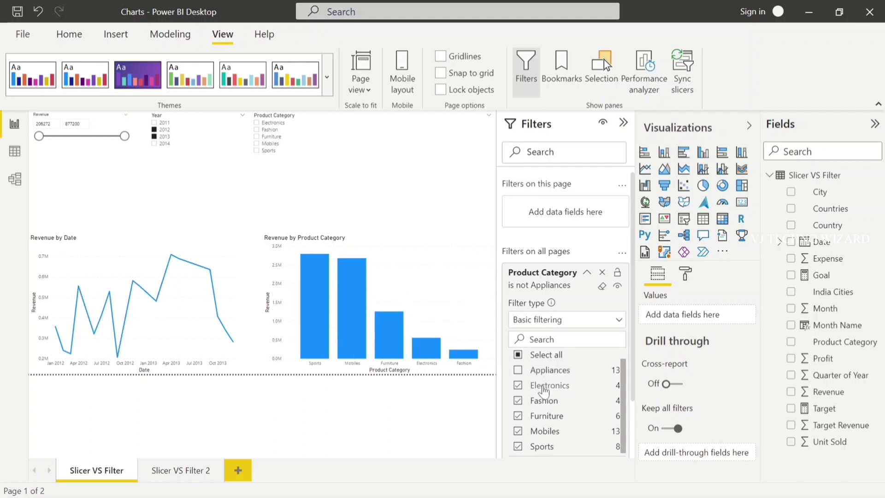
{"action": "left_click", "coordinate": [176, 474]}
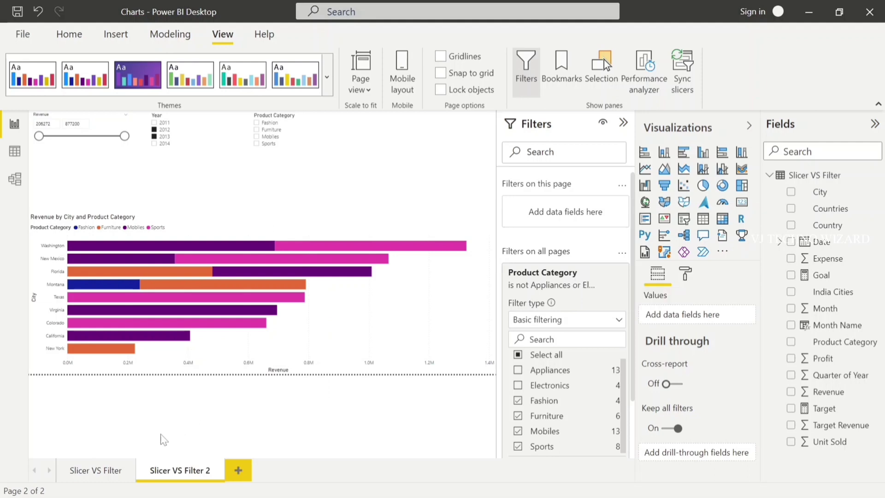
{"action": "left_click", "coordinate": [85, 474]}
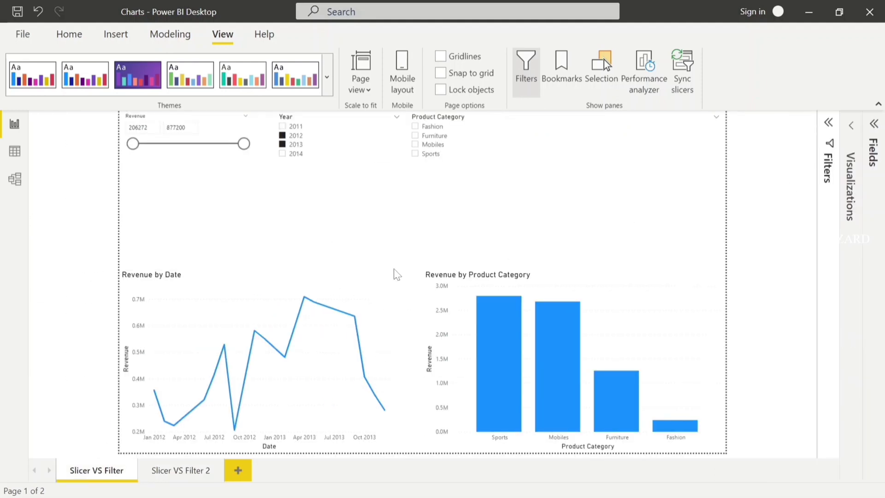
- Select the 01 September 2012 point in Revenue by Date and examine its highlighted share in the Revenue by Product Category chart
{"action": "mouse_move", "coordinate": [235, 429]}
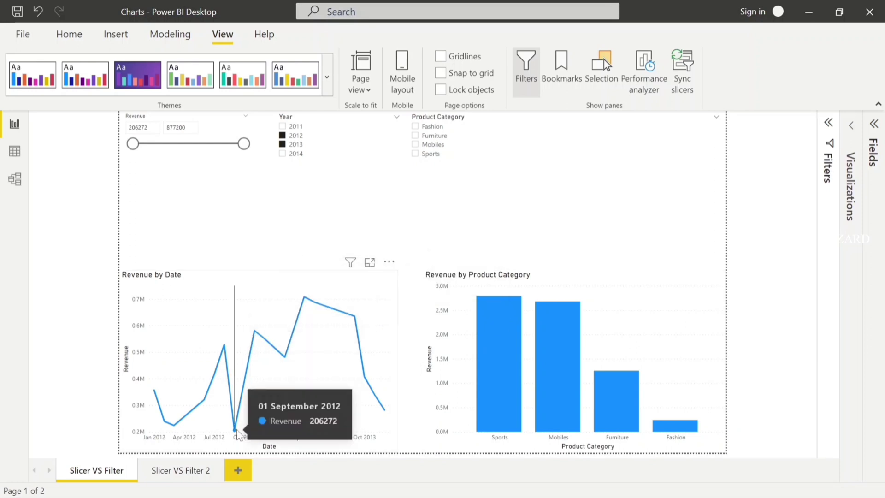
{"action": "left_click", "coordinate": [407, 203]}
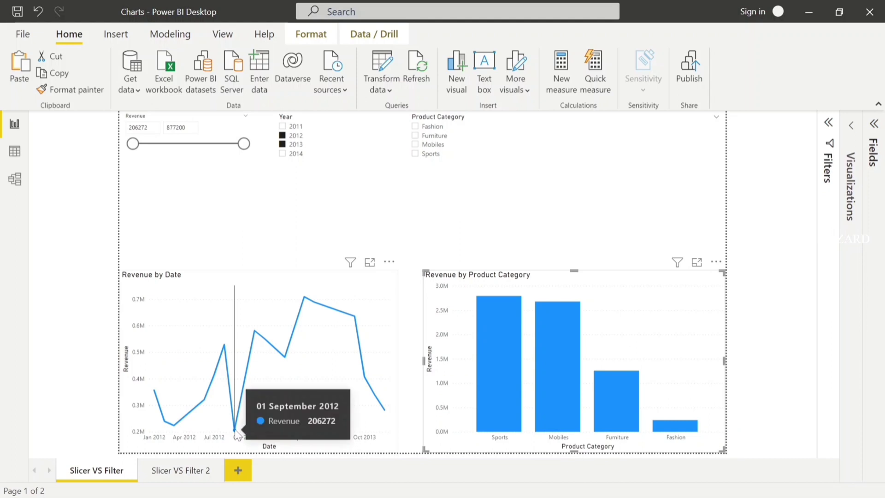
{"action": "left_click", "coordinate": [235, 430]}
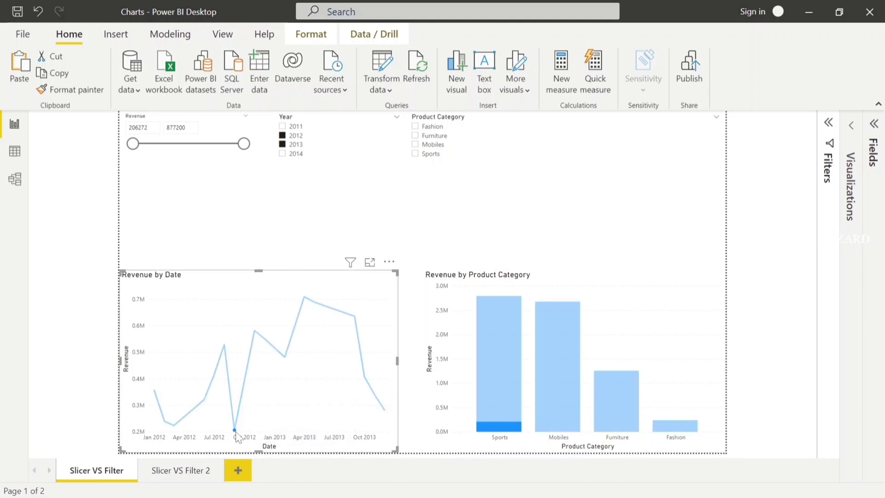
{"action": "mouse_move", "coordinate": [237, 433]}
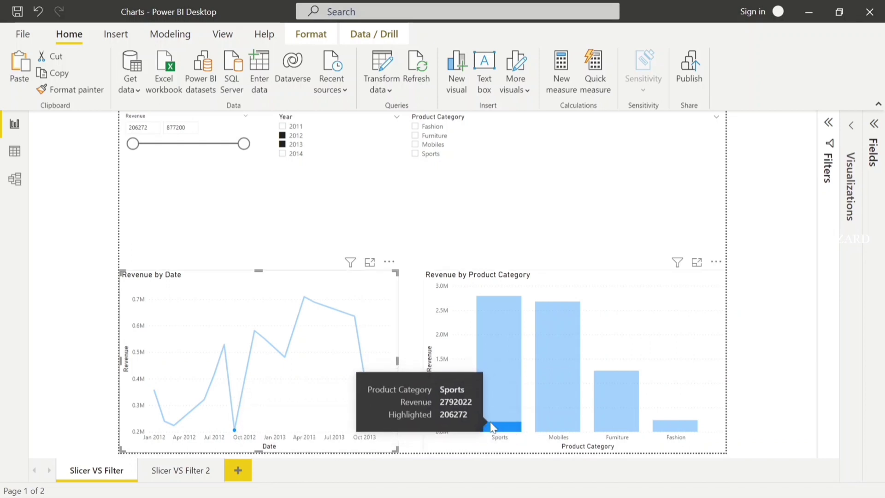
{"action": "mouse_move", "coordinate": [491, 426]}
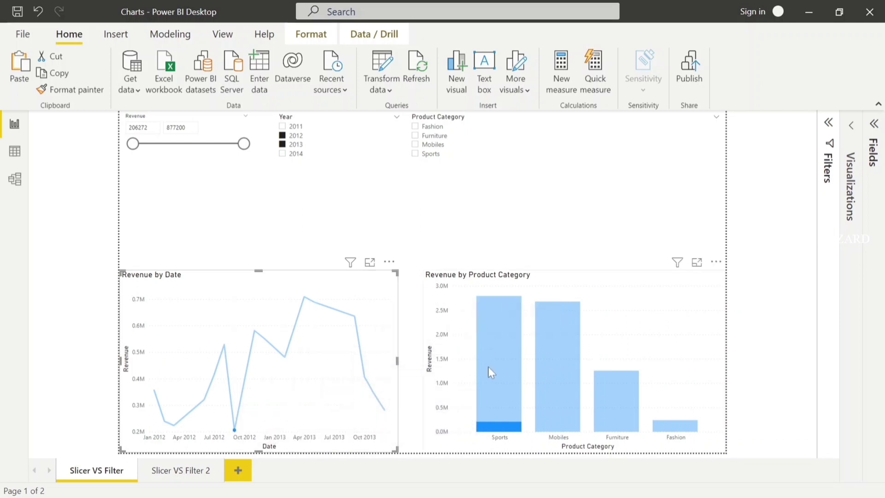
{"action": "mouse_move", "coordinate": [512, 412]}
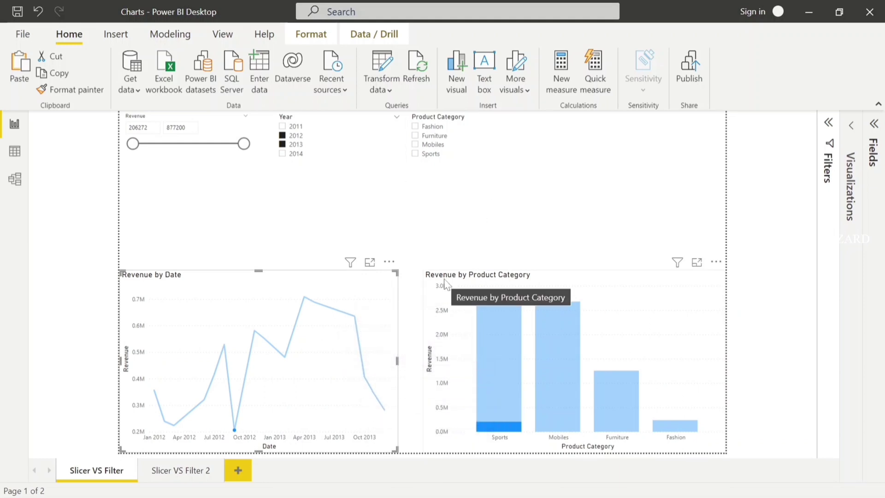
{"action": "left_click", "coordinate": [305, 251]}
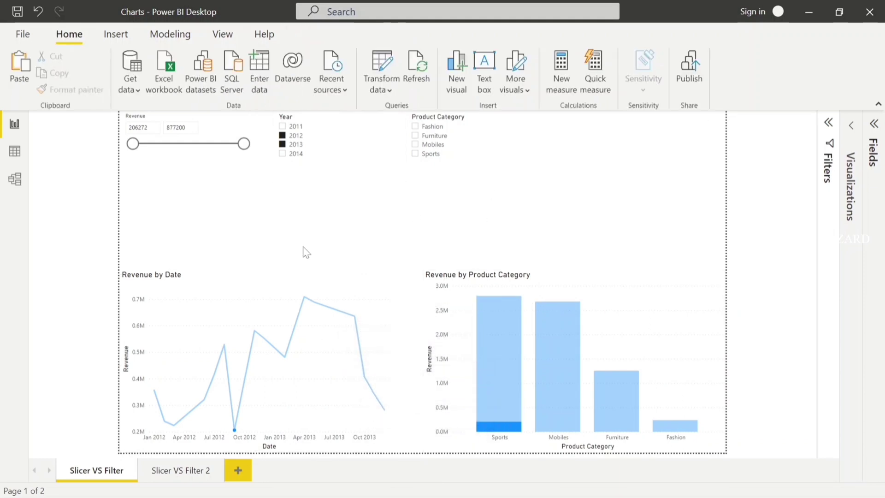
- Enable Edit interactions for the Revenue by Date chart and set its interaction with Revenue by Product Category to Filter
{"action": "left_click", "coordinate": [350, 279]}
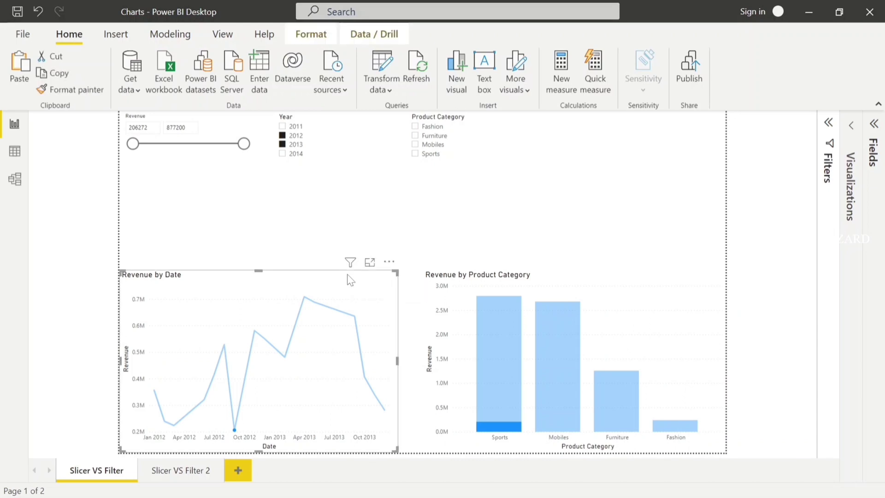
{"action": "left_click", "coordinate": [305, 37]}
{"action": "left_click", "coordinate": [28, 74]}
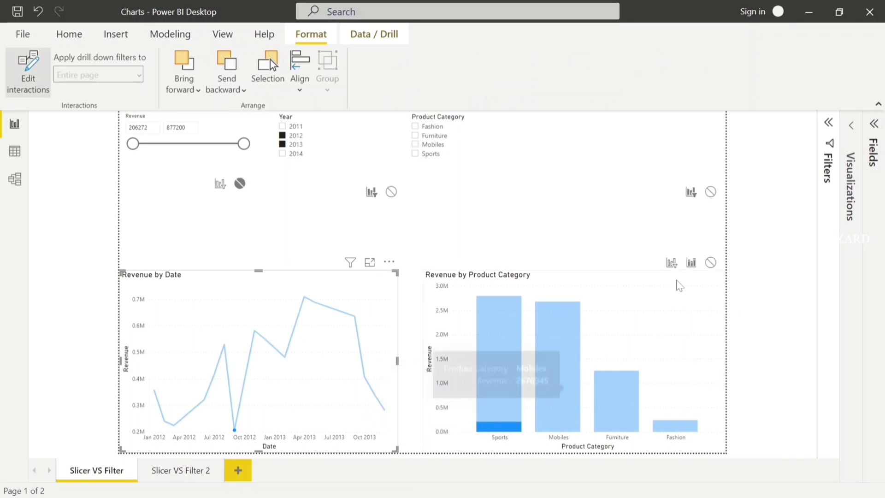
{"action": "left_click", "coordinate": [673, 263]}
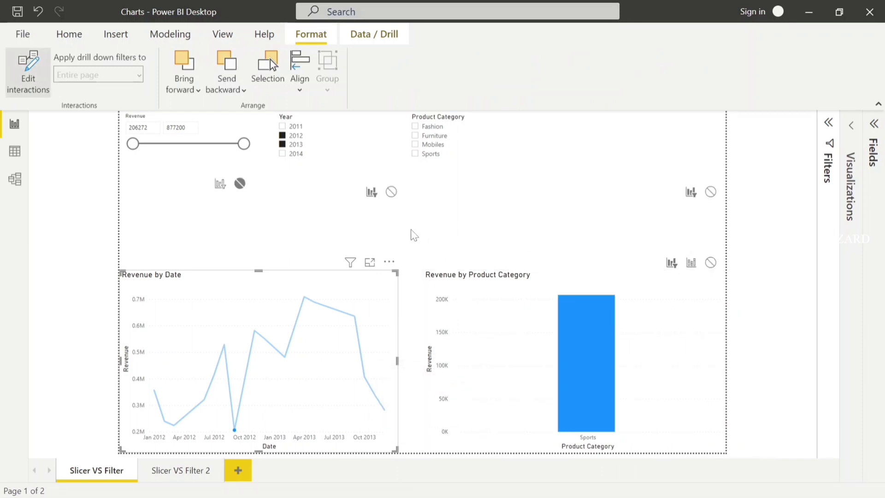
- Compare the Highlight and Filter interactions on Revenue by Product Category, then clear and reselect the 01 September 2012 point
{"action": "left_click", "coordinate": [691, 262]}
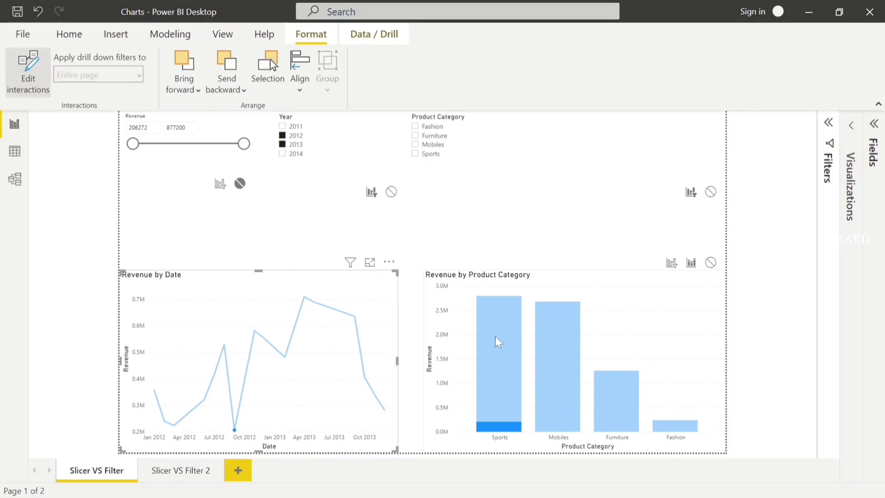
{"action": "left_click", "coordinate": [671, 264]}
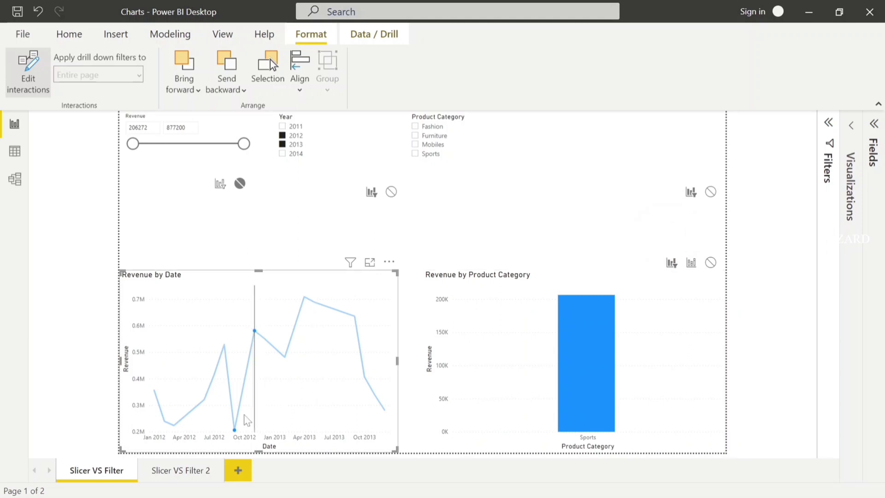
{"action": "left_click", "coordinate": [235, 430]}
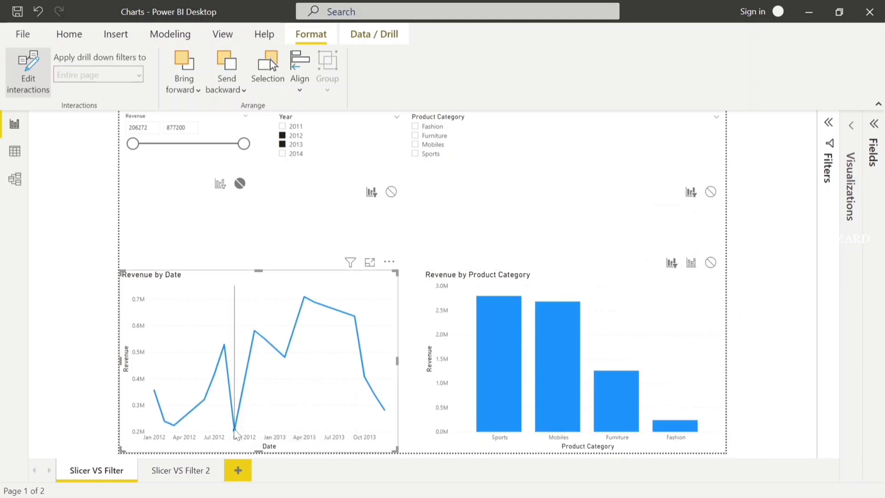
{"action": "left_click", "coordinate": [236, 430]}
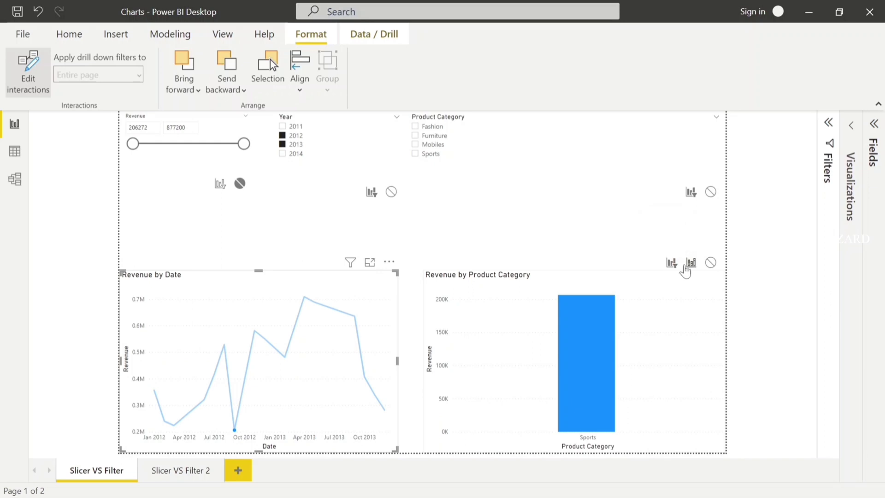
- Set the Revenue by Date chart's interaction with Revenue by Product Category to None and test it with the 01 September 2012 point
{"action": "left_click", "coordinate": [710, 264]}
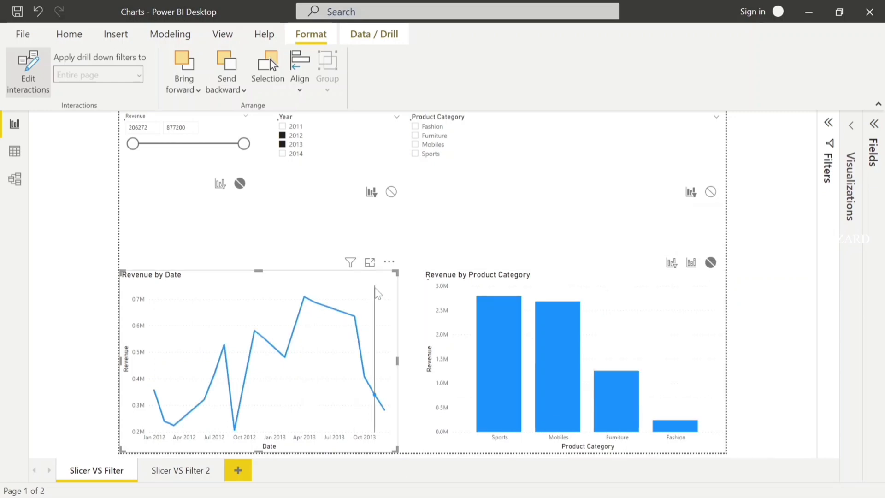
{"action": "left_click", "coordinate": [492, 221]}
{"action": "left_click", "coordinate": [378, 419]}
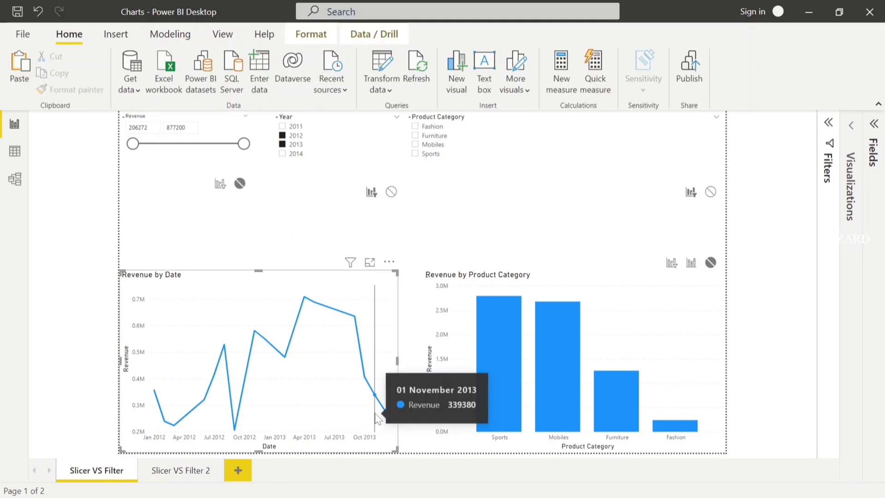
{"action": "left_click", "coordinate": [235, 428]}
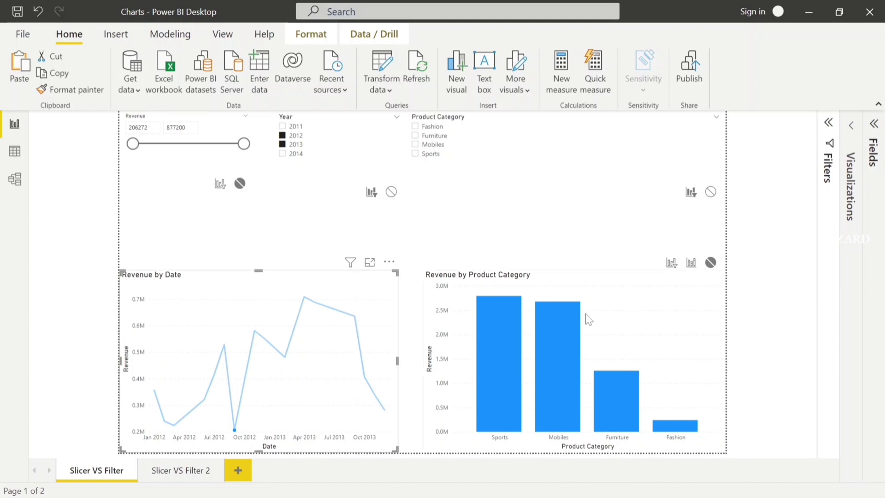
{"action": "left_click", "coordinate": [711, 262]}
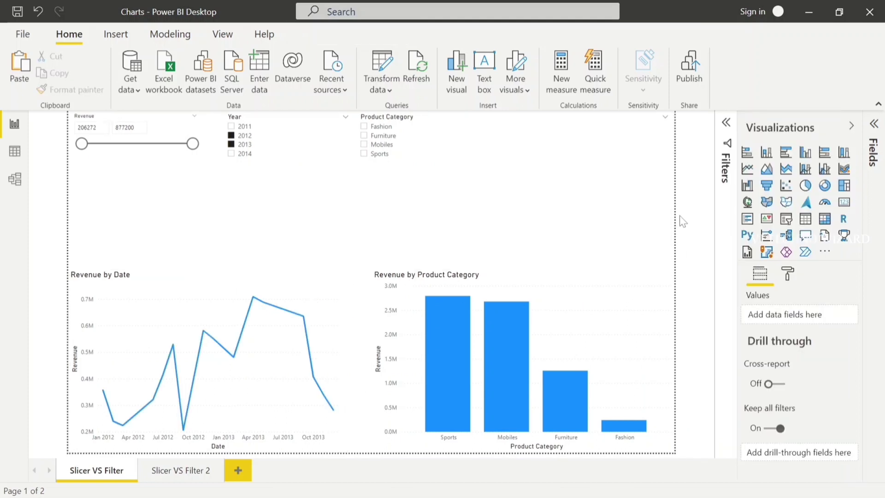